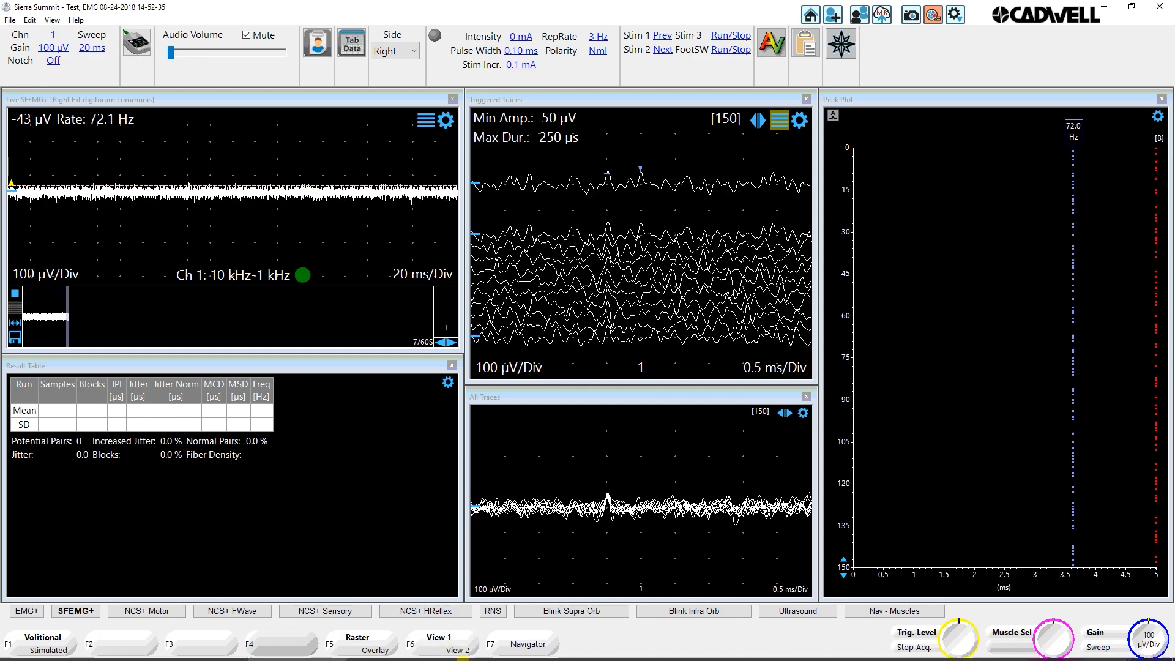
Look at the View 2 window layout and return to View 1.
click(446, 640)
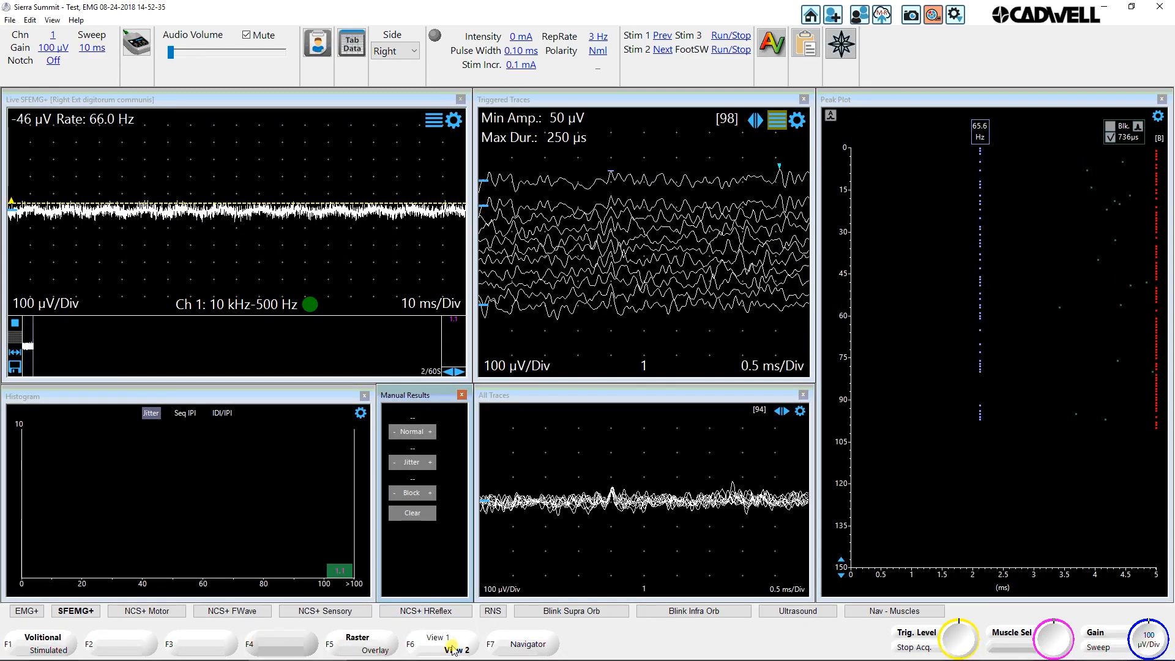
click(442, 644)
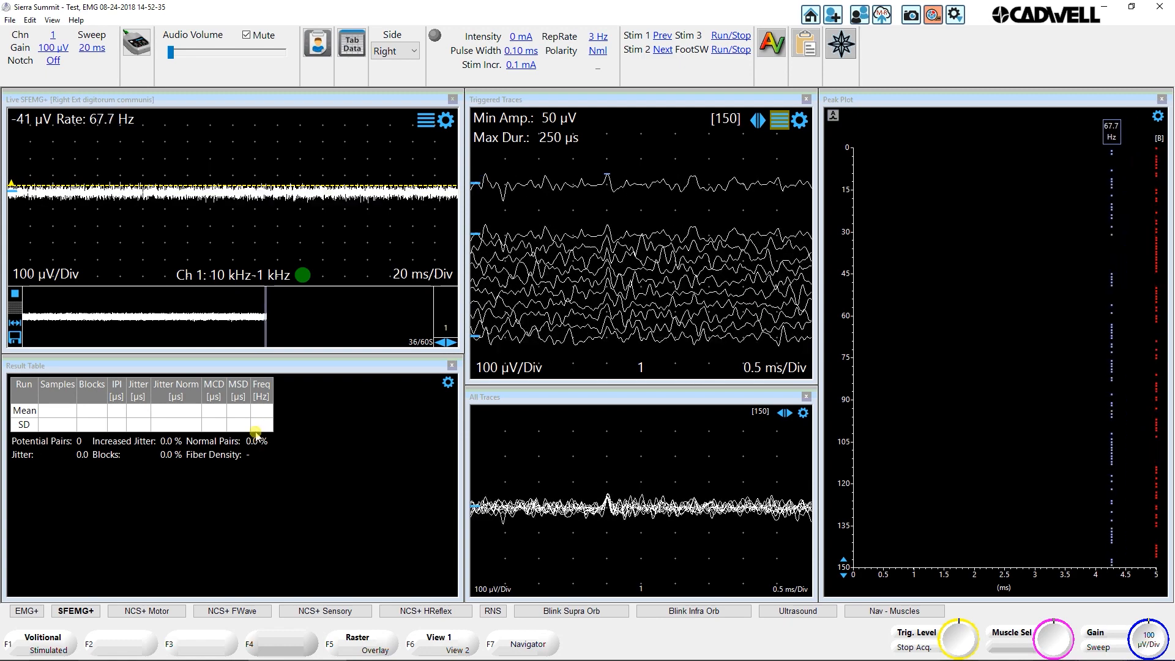
Open the stored EMG buffer SFEMG18.emg, play it back and minimize the playback window.
click(10, 20)
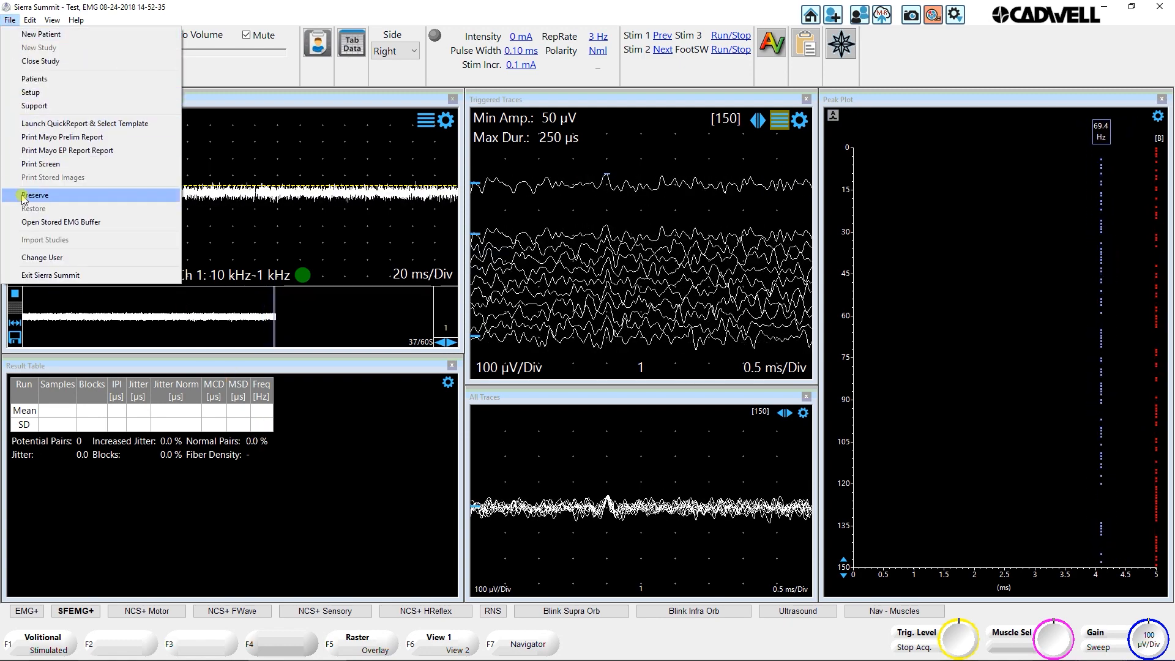
click(27, 222)
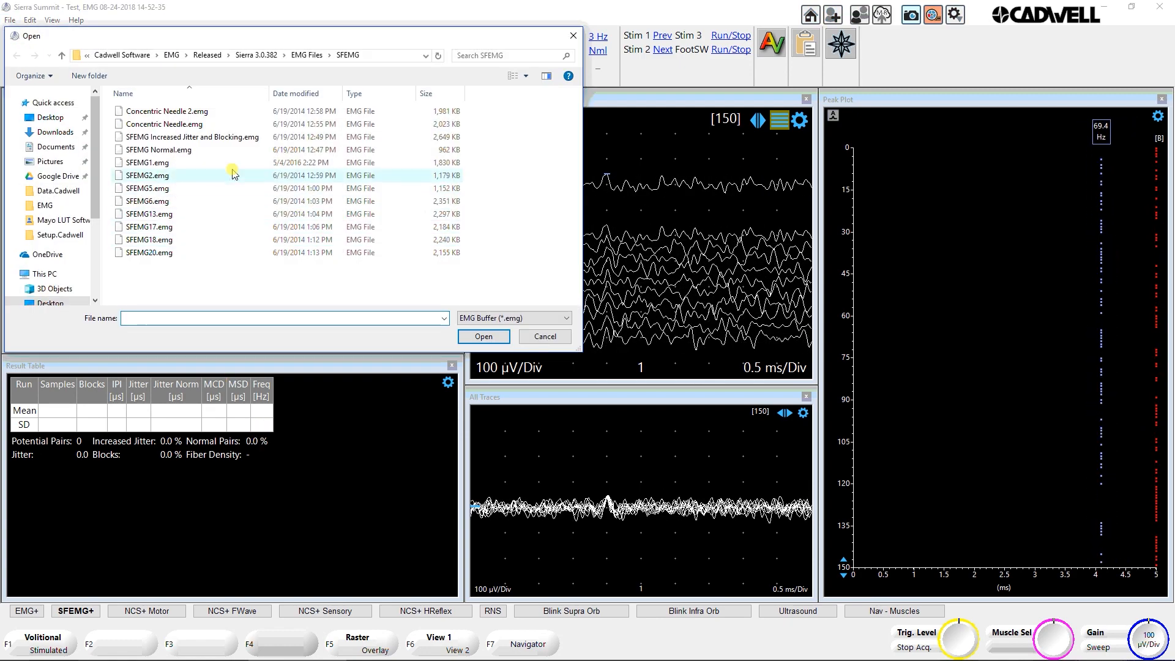
double_click(169, 240)
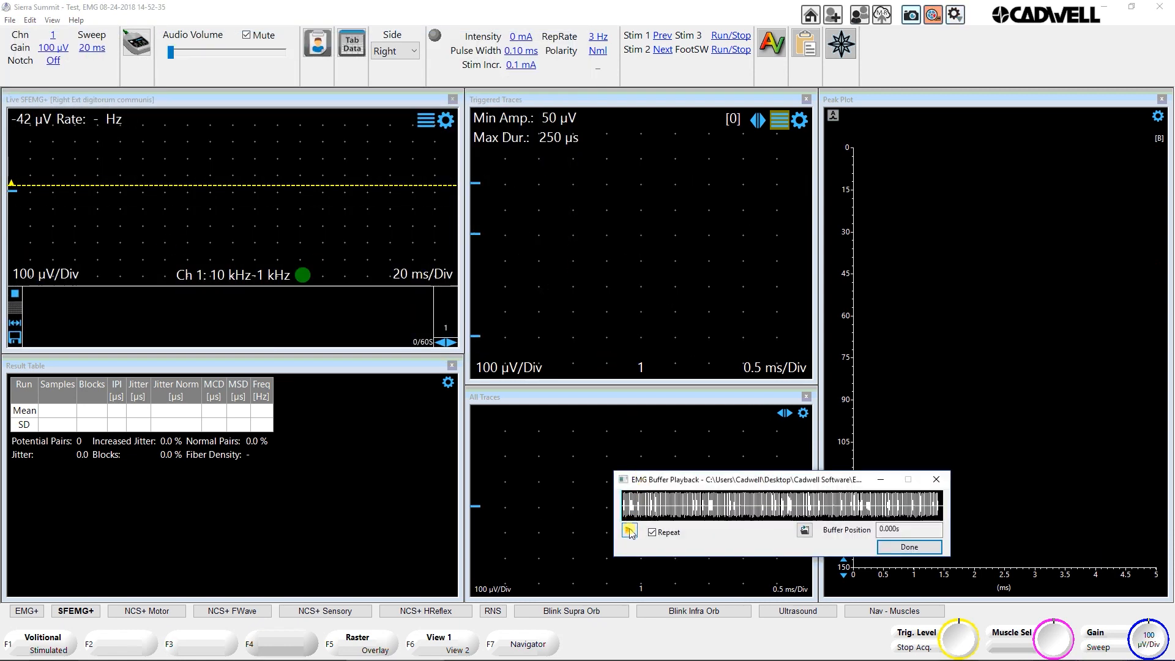
click(881, 479)
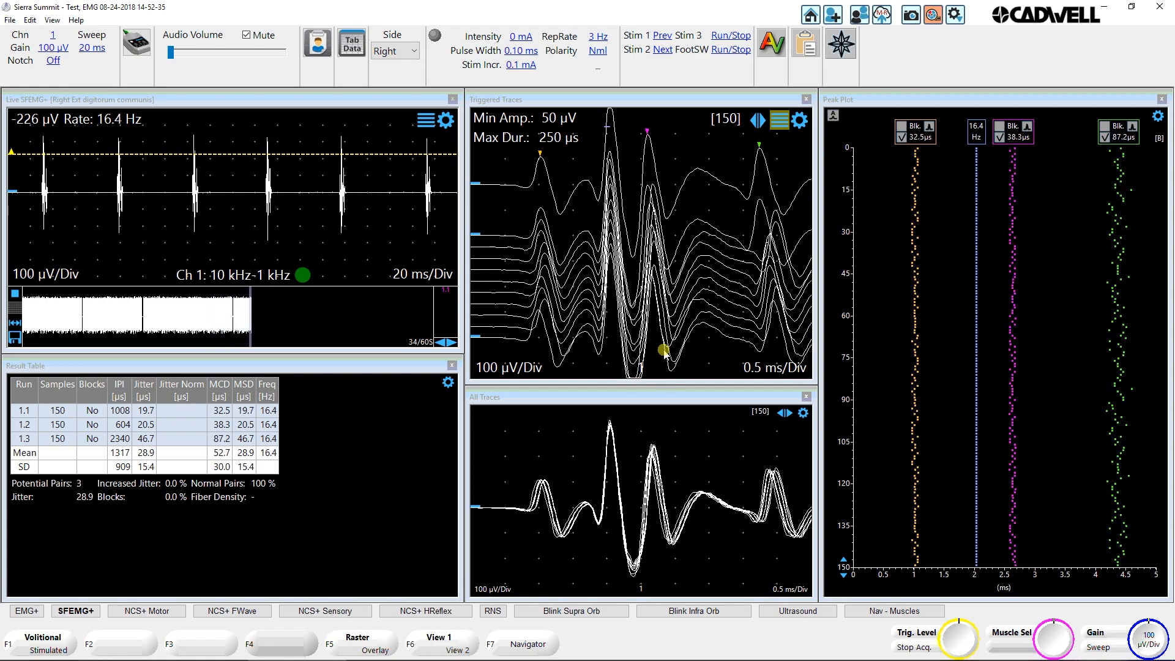
Set the gain to 200 µV/Div, try a 1 ms/Div sweep before restoring 0.5 ms/Div, and stop the acquisition.
key(Down)
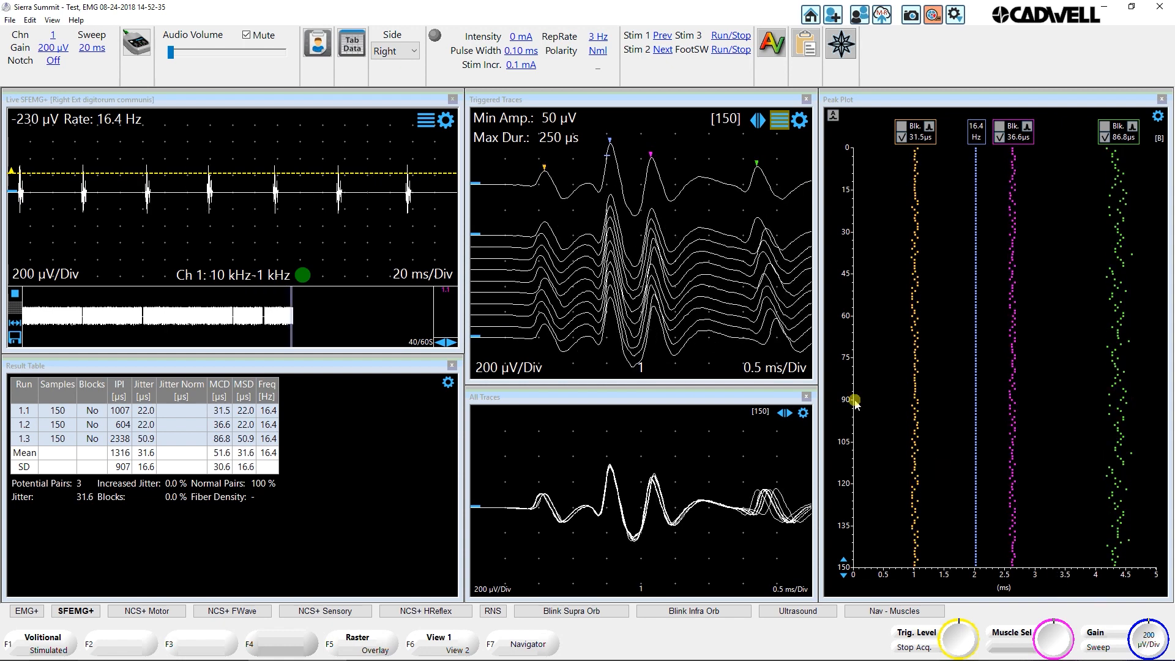
click(790, 367)
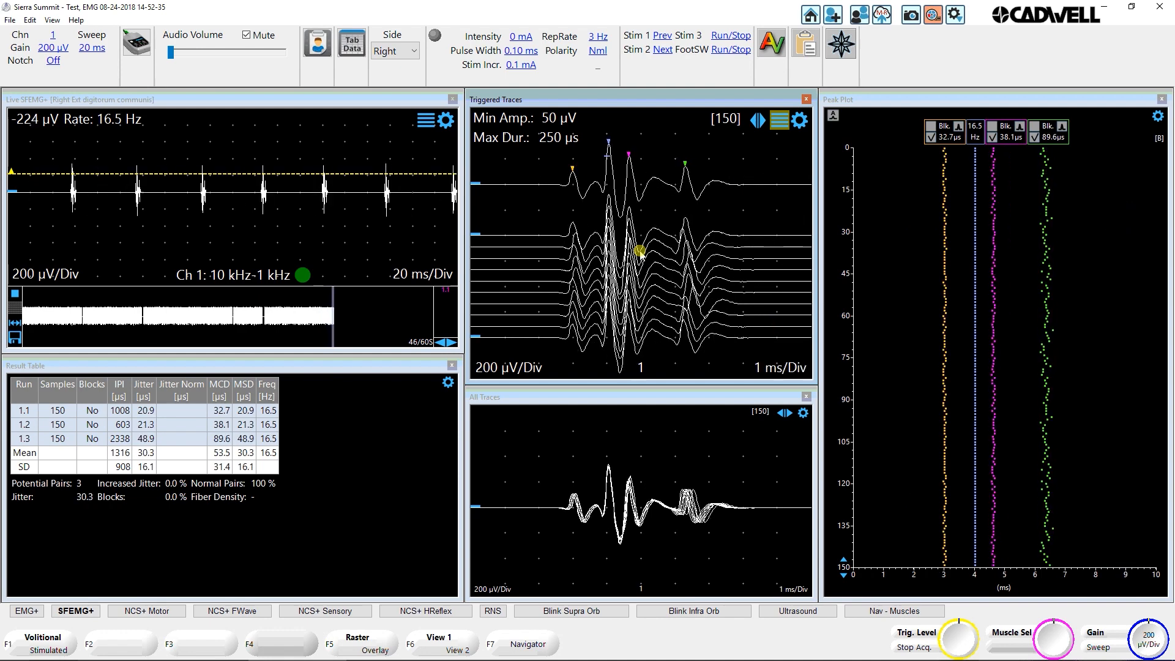
click(796, 369)
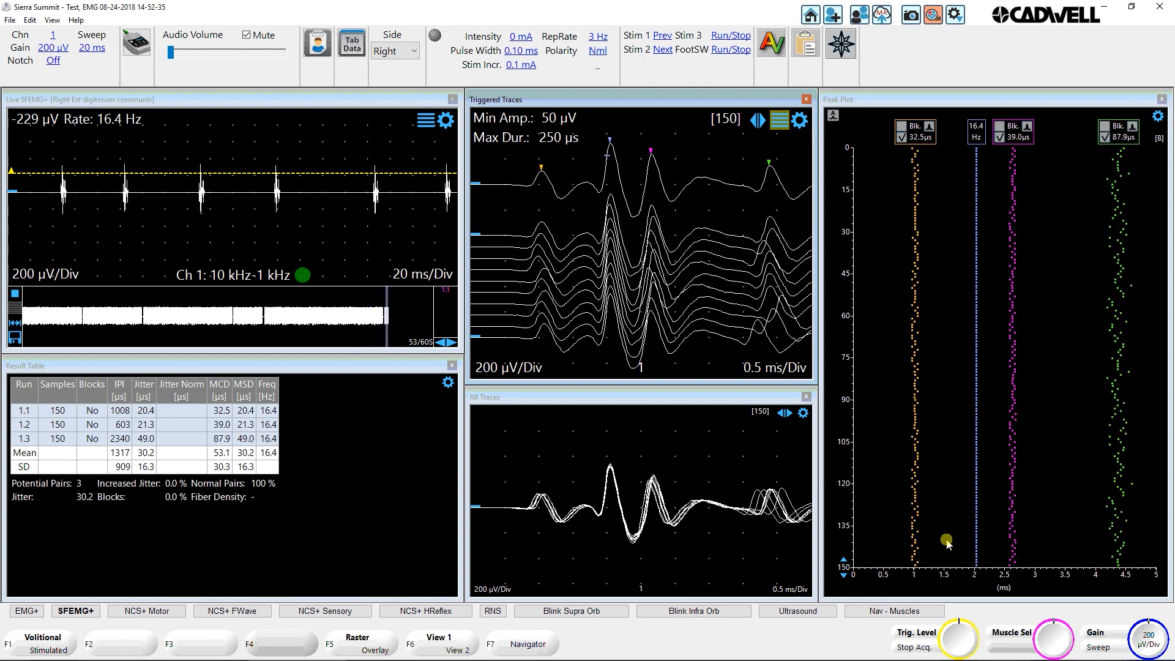
key(space)
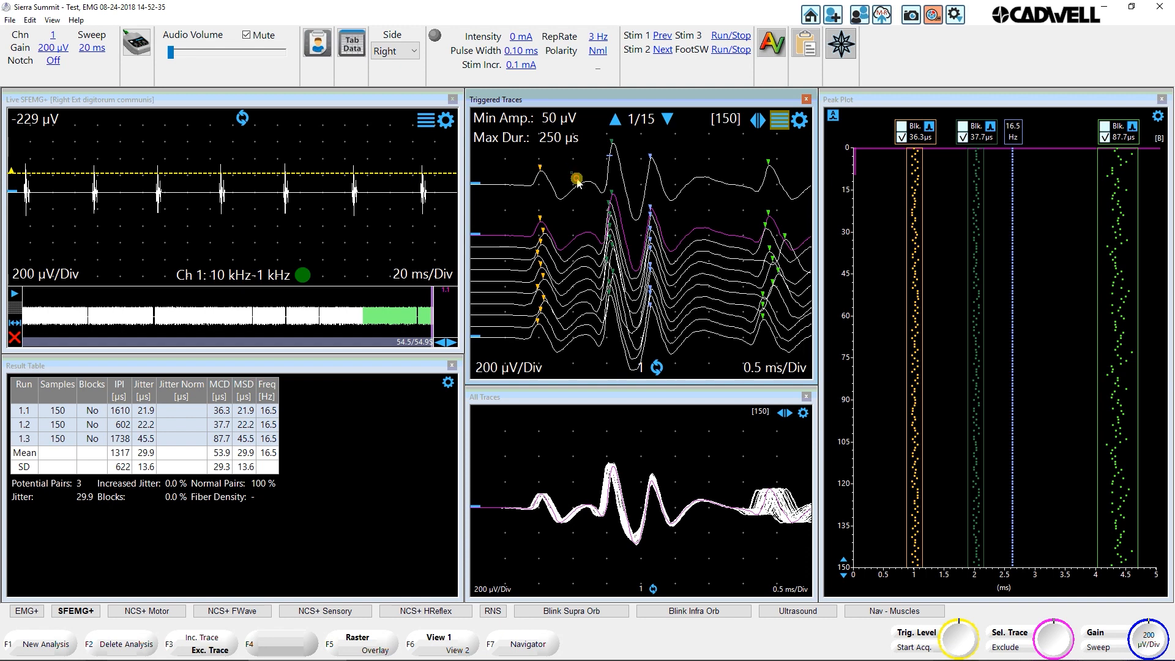
Try adding a peak on the small deflection at about 1.65 ms, and discard it and the last peak from the analysis.
drag(591, 193, 601, 196)
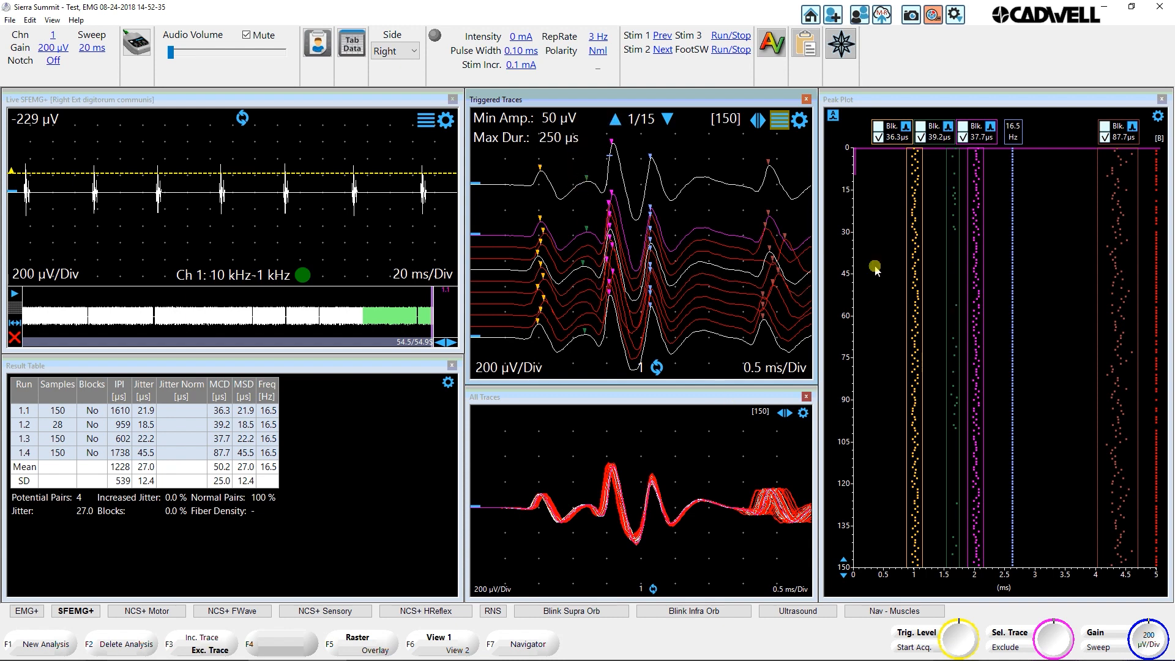
click(961, 138)
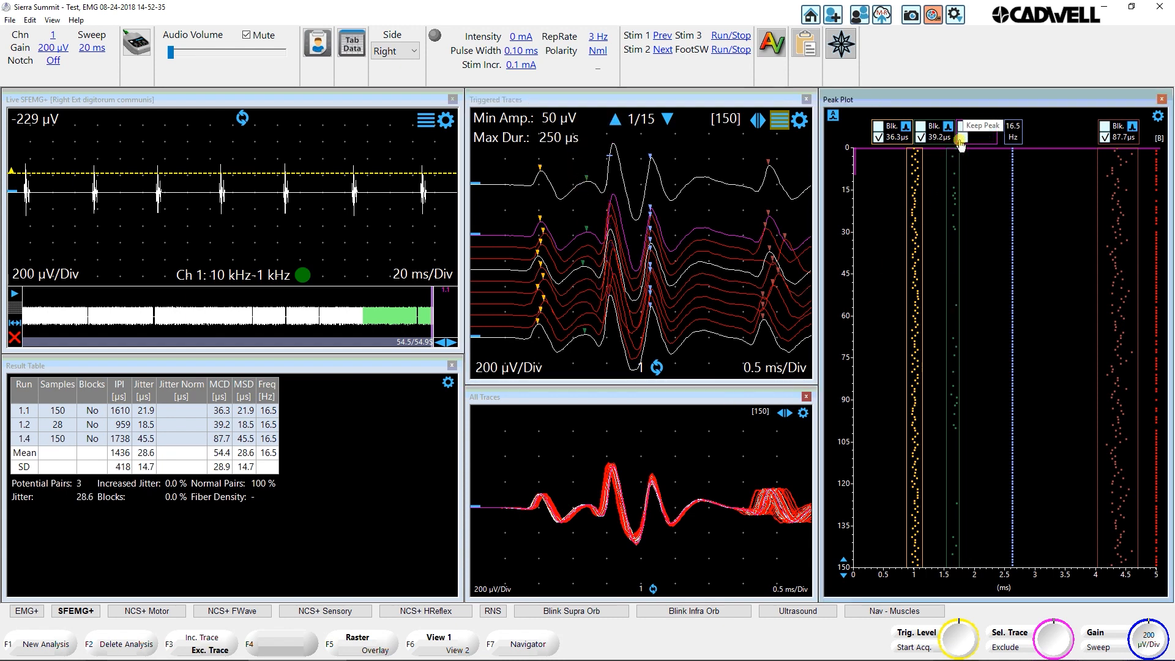
click(962, 139)
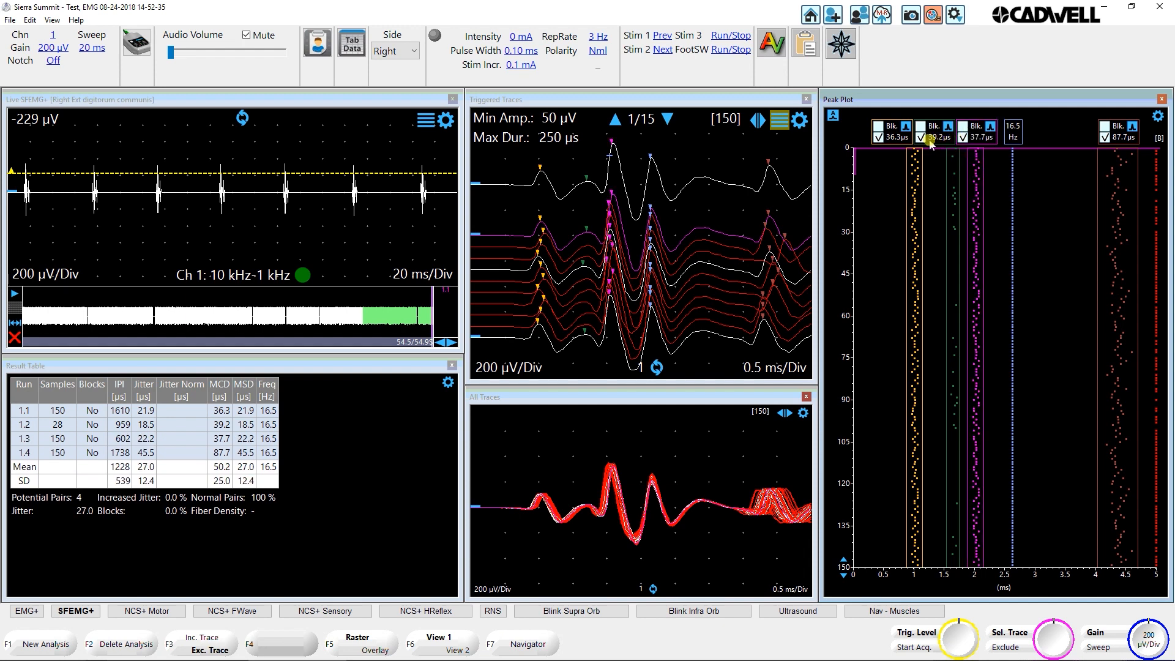
click(929, 140)
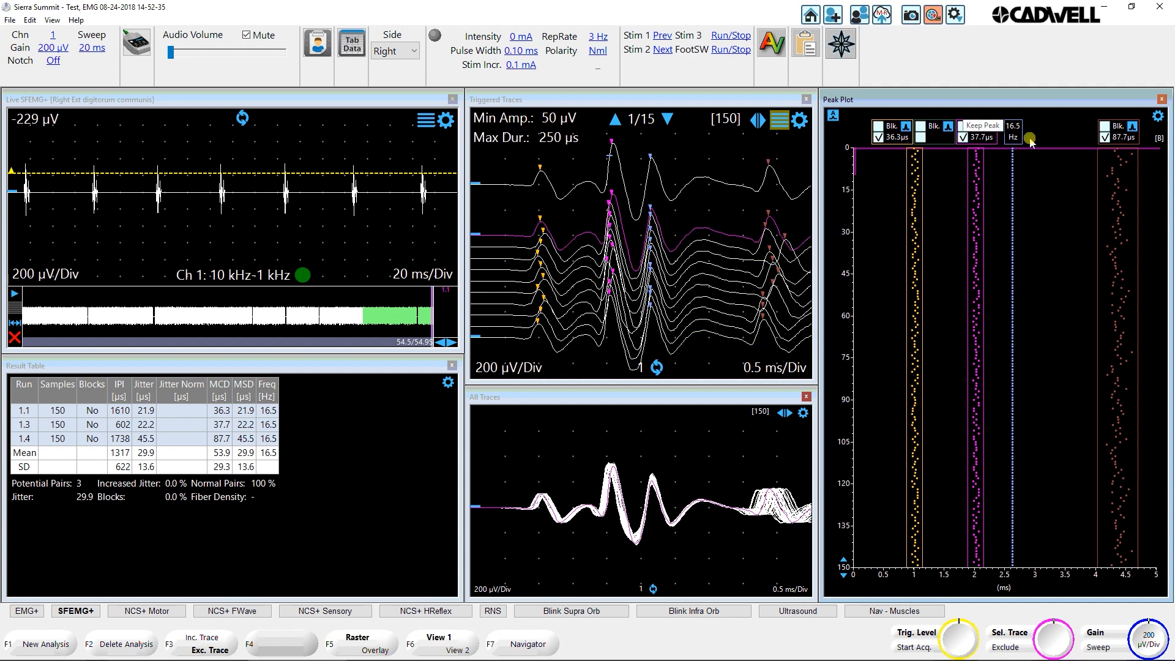
click(1106, 138)
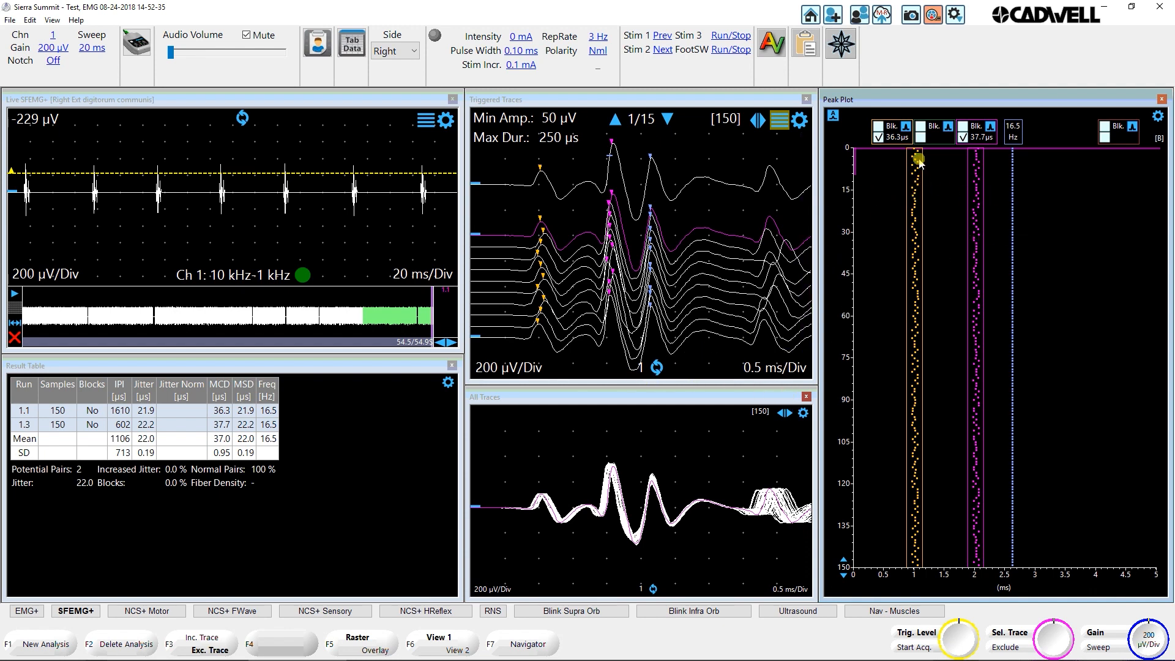
Try limiting the kept peaks to about samples 13–136 without the outlying traces, and reset the run's analysis.
drag(916, 150, 920, 185)
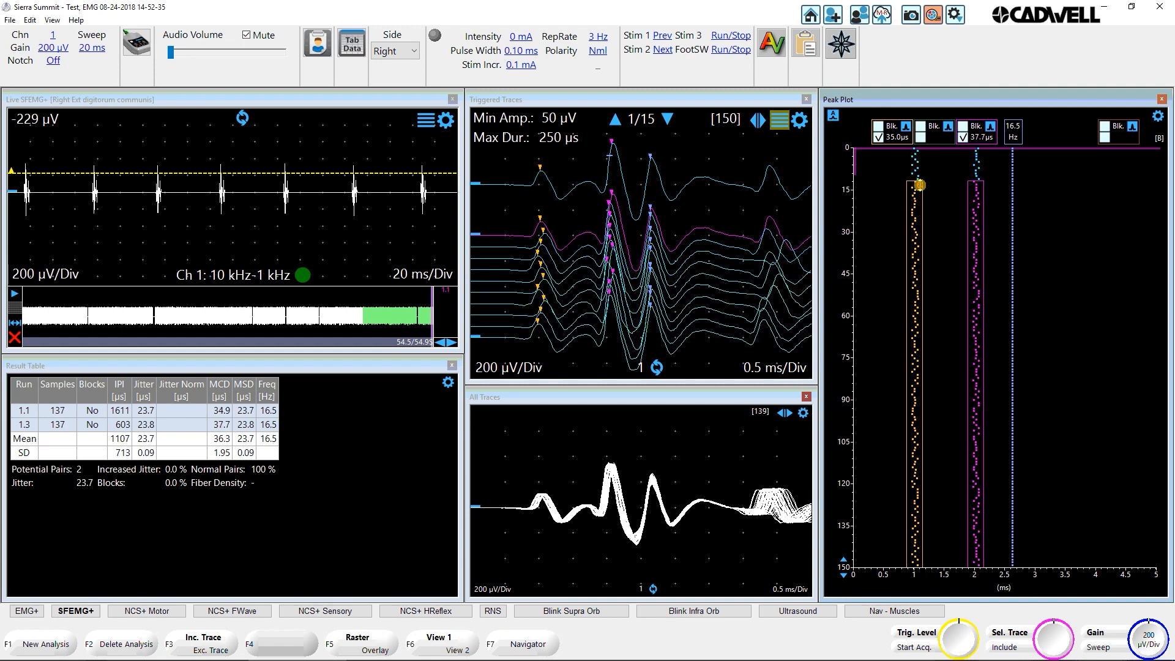
drag(917, 566, 915, 494)
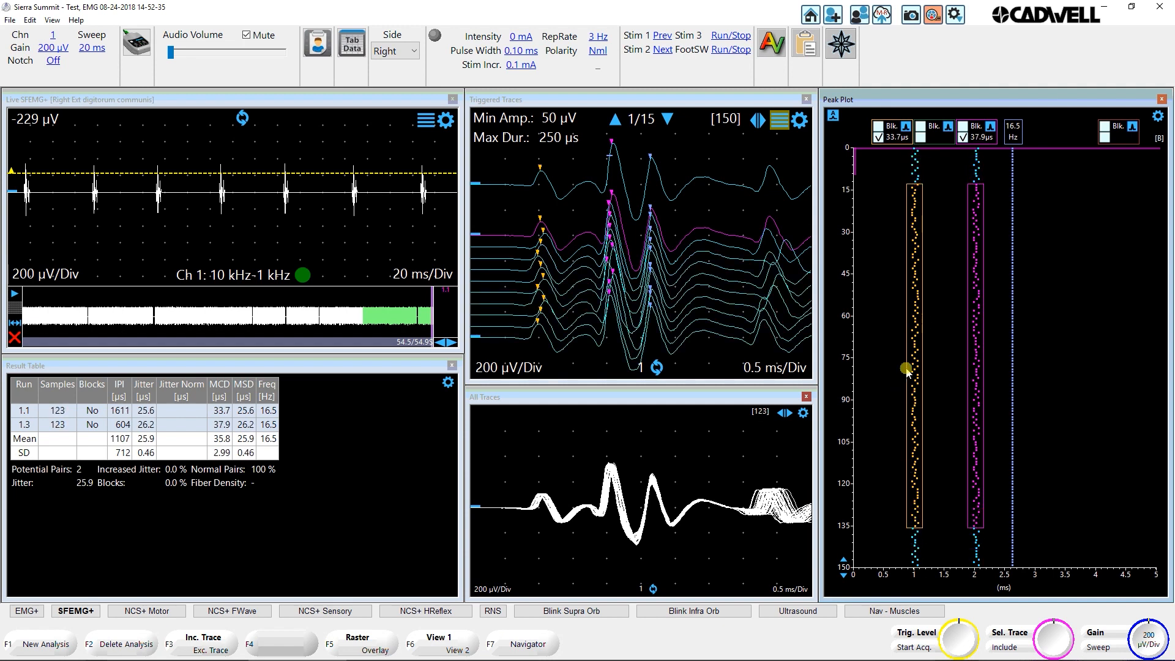
mouse_move(907, 371)
mouse_down()
mouse_move(889, 374)
mouse_move(906, 374)
mouse_up()
drag(685, 453, 797, 499)
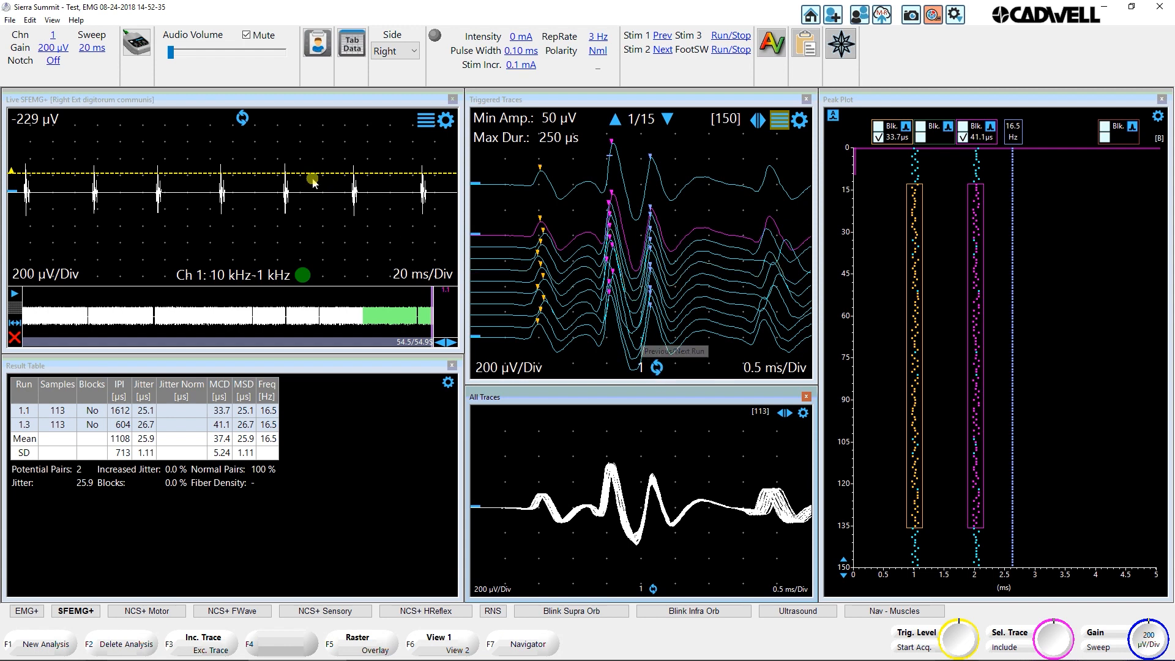
click(657, 368)
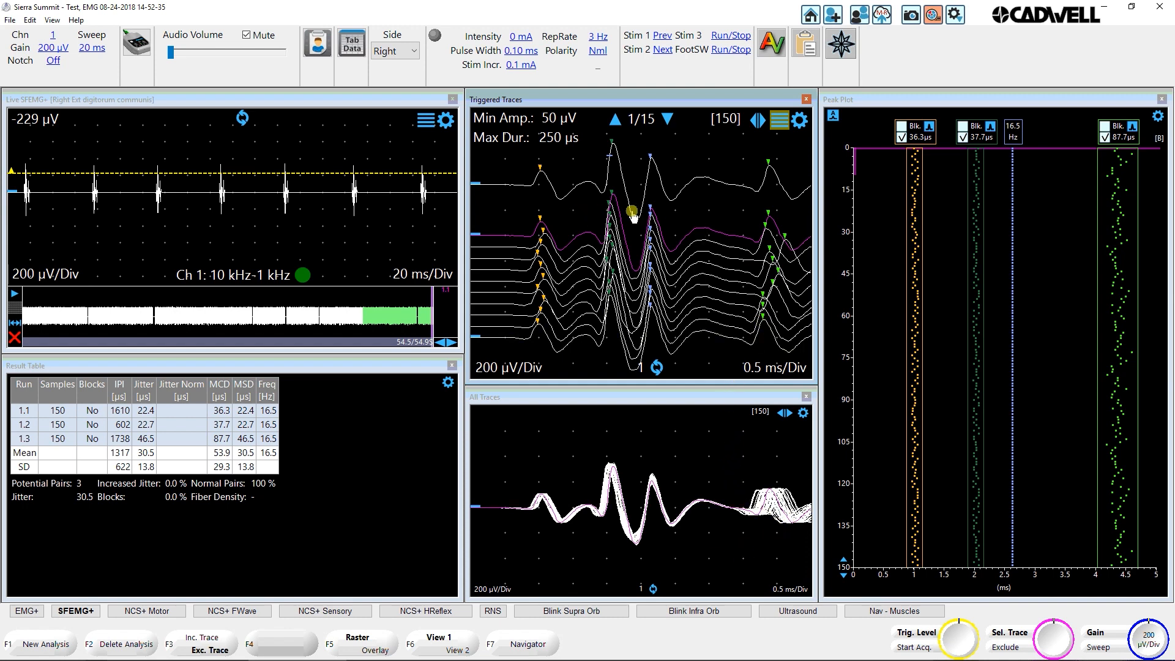
Discard the last peak and limit the two kept peaks to about samples 7–144 without the outlying traces.
click(1104, 137)
drag(926, 152, 899, 341)
drag(914, 567, 913, 550)
drag(689, 447, 753, 496)
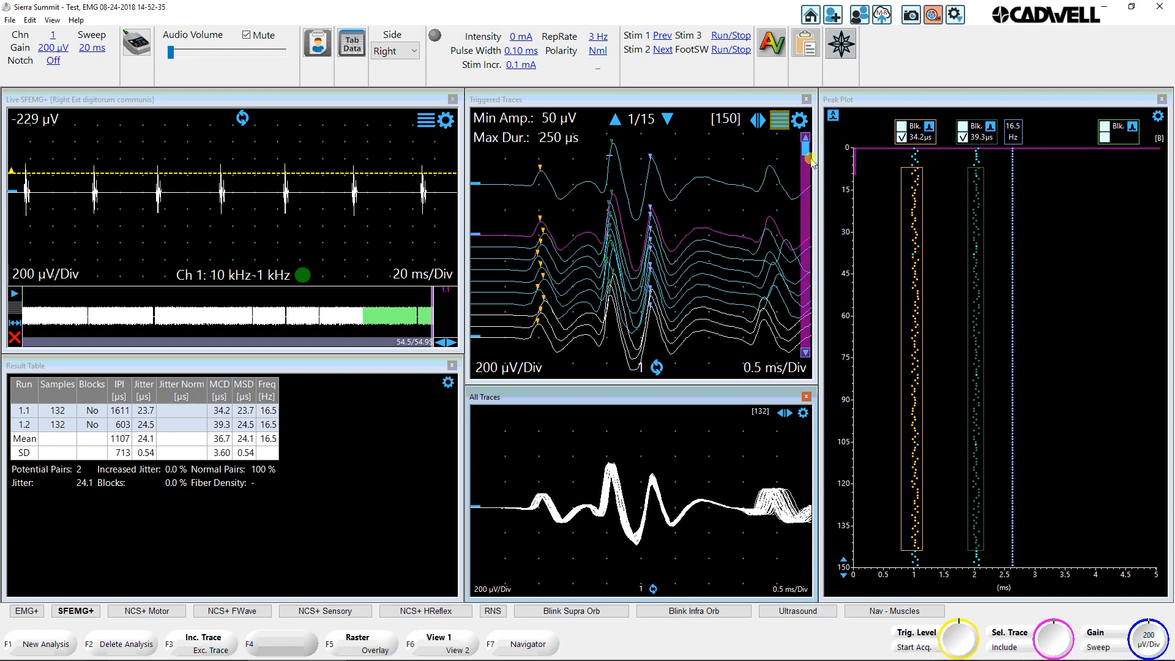
Review the triggered traces up to group 12 of 15 and go back to group 7.
mouse_move(806, 163)
drag(805, 163, 808, 260)
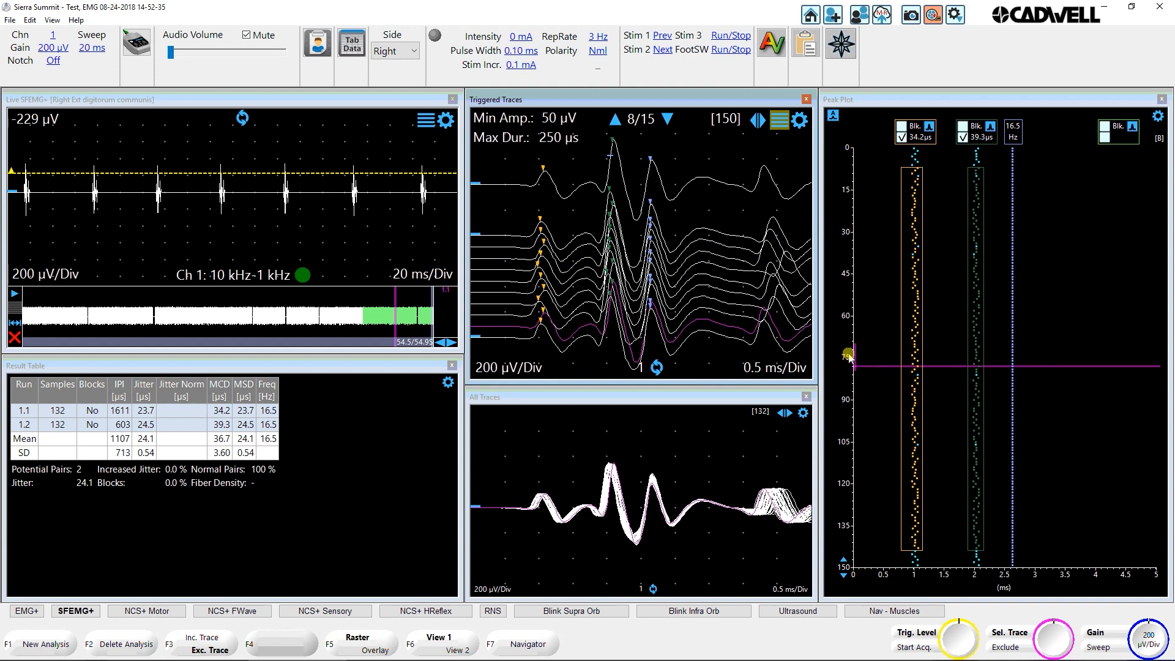
scroll(804, 300, down, 3)
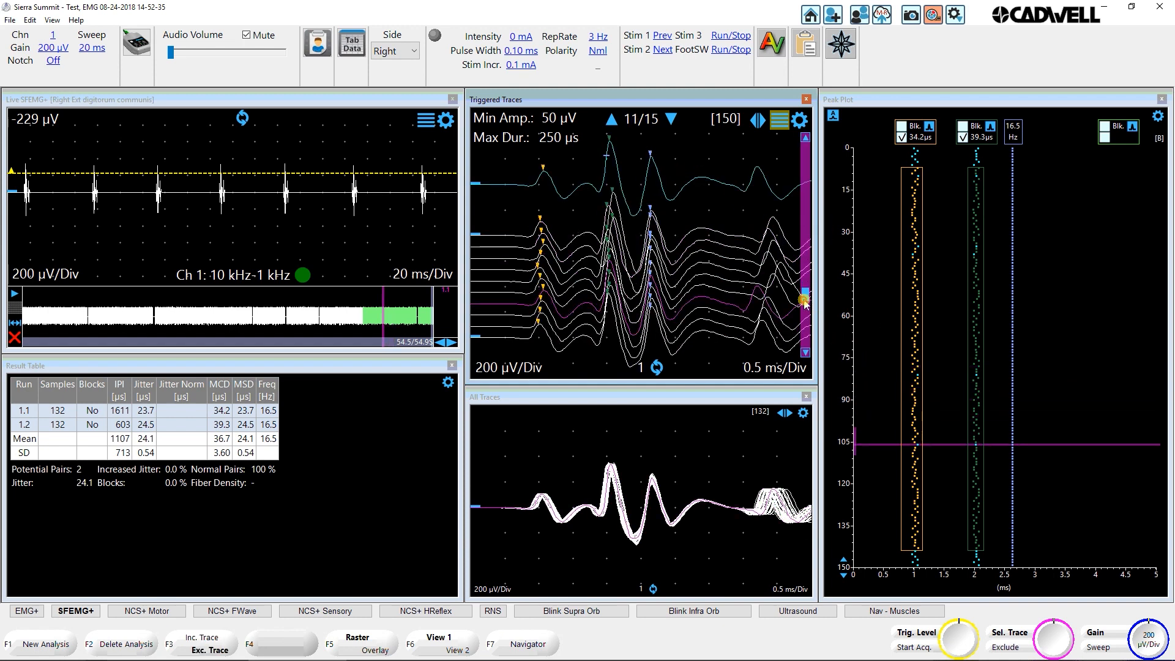
scroll(804, 300, down, 1)
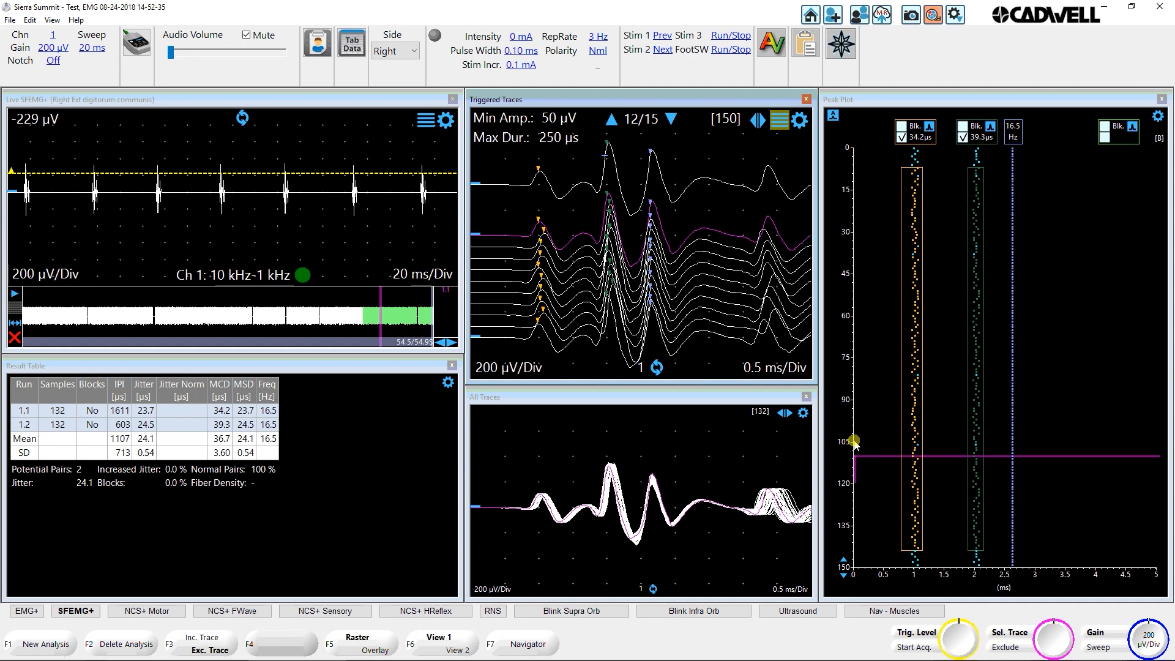
click(858, 475)
drag(858, 479, 857, 327)
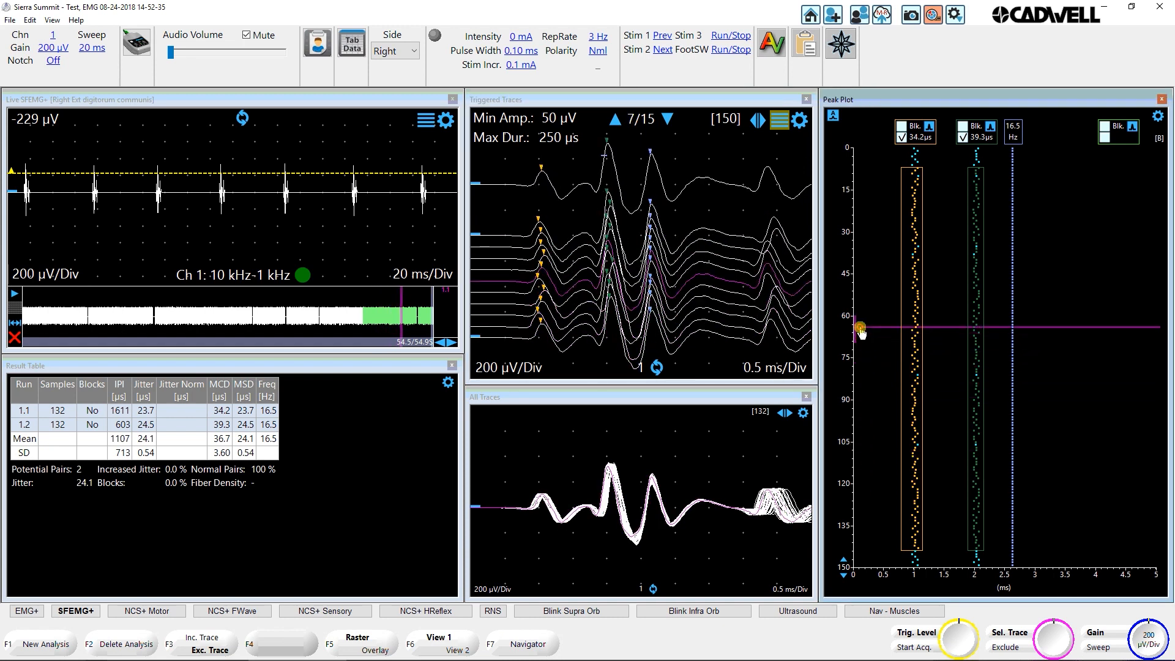
Exclude the first displayed trace of group 7 from the analysis, and try excluding and re-including another trace.
click(719, 236)
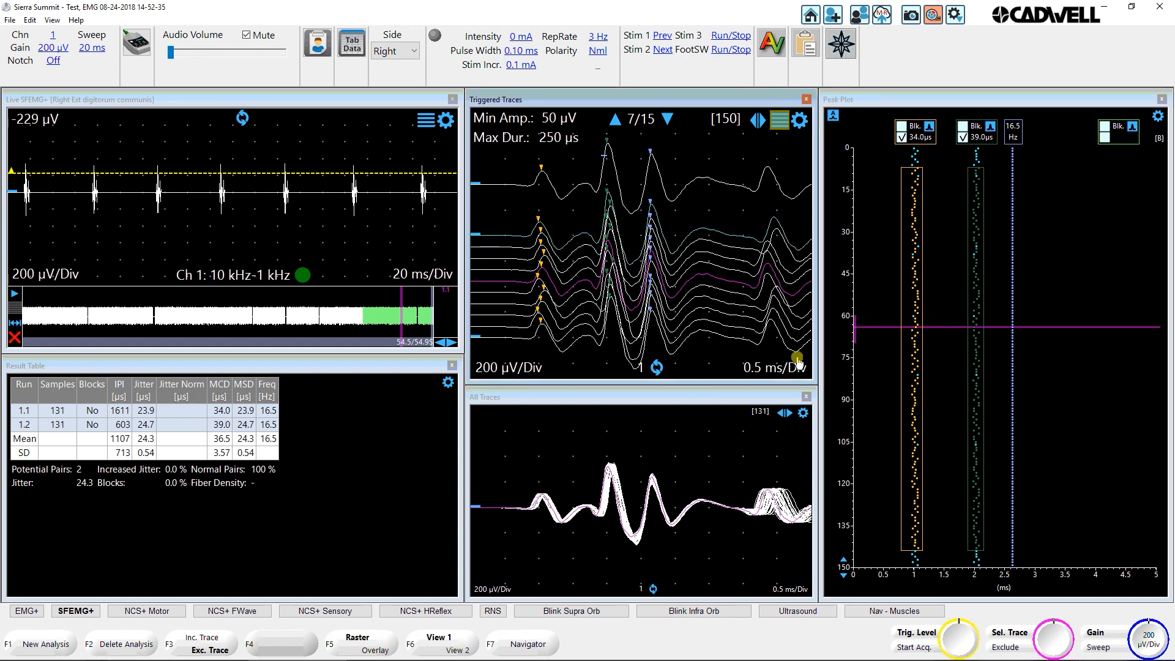
click(950, 554)
scroll(950, 558, up, 7)
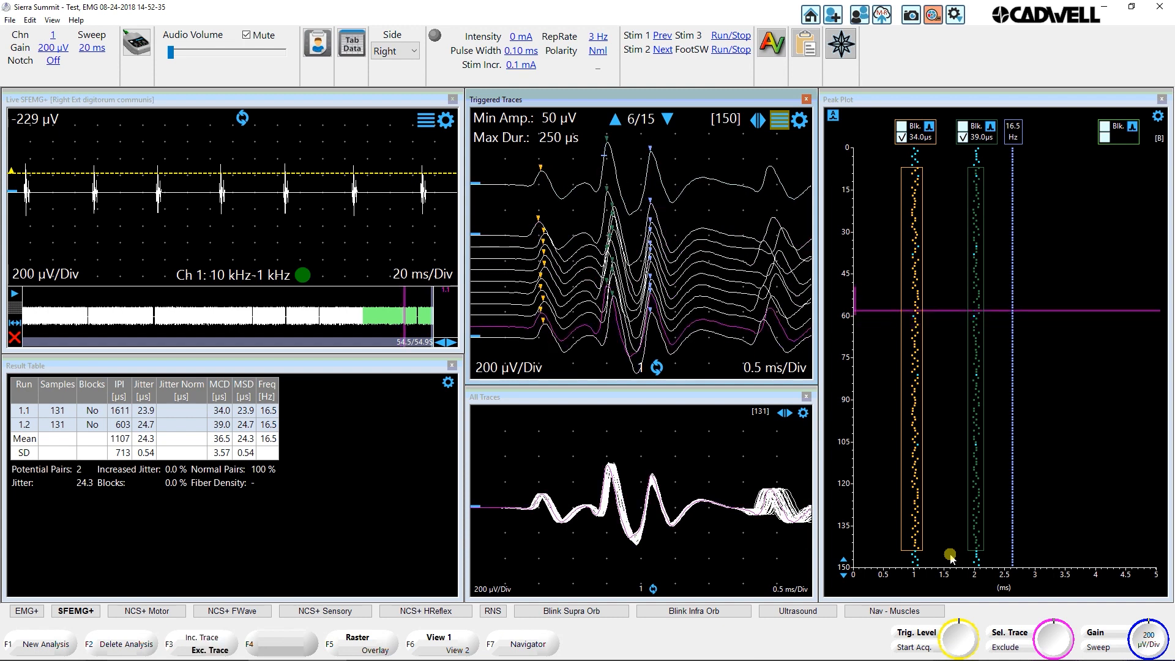
scroll(950, 558, down, 4)
key(F3)
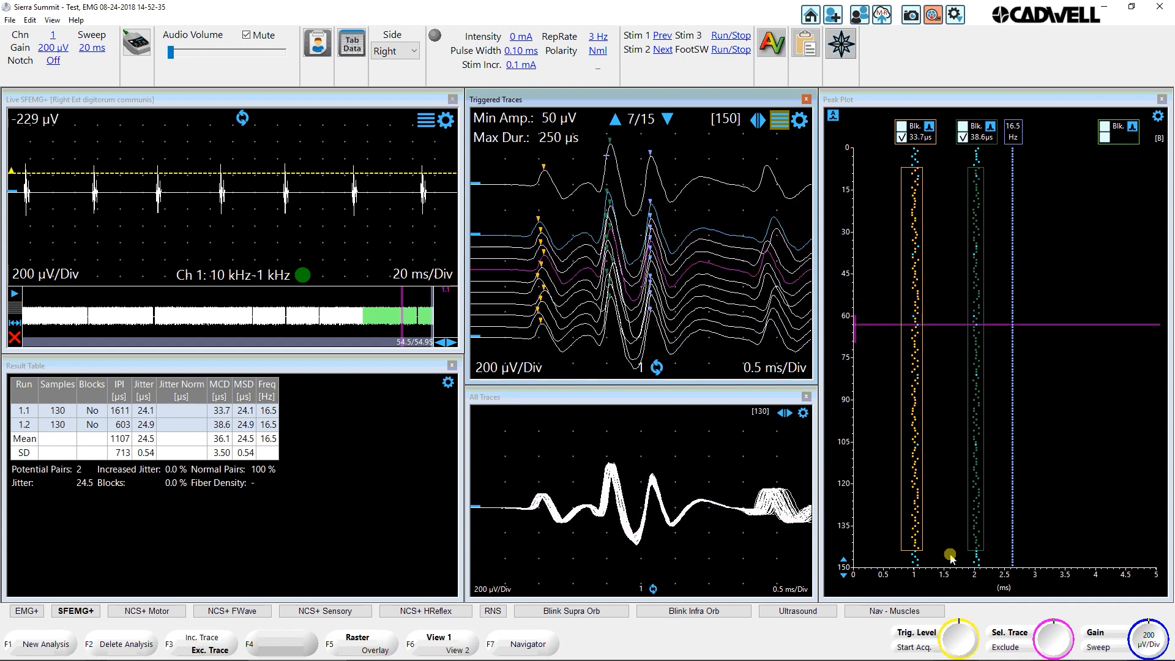
key(F3)
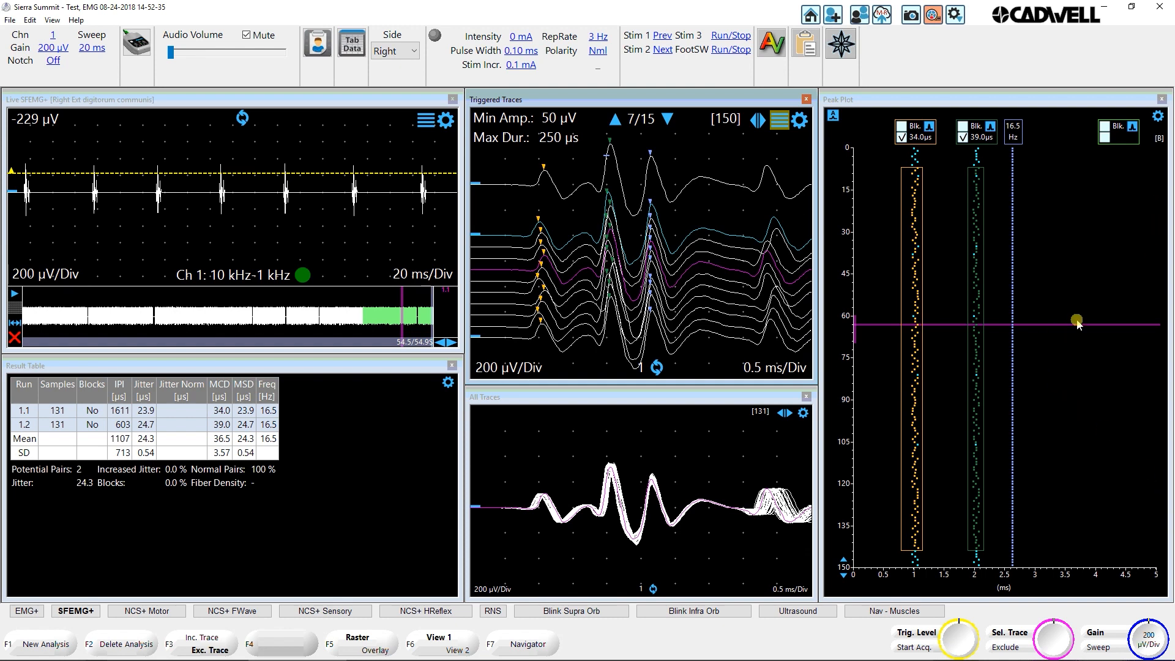
Try marking the first peak as blocked and clear the mark again.
click(901, 126)
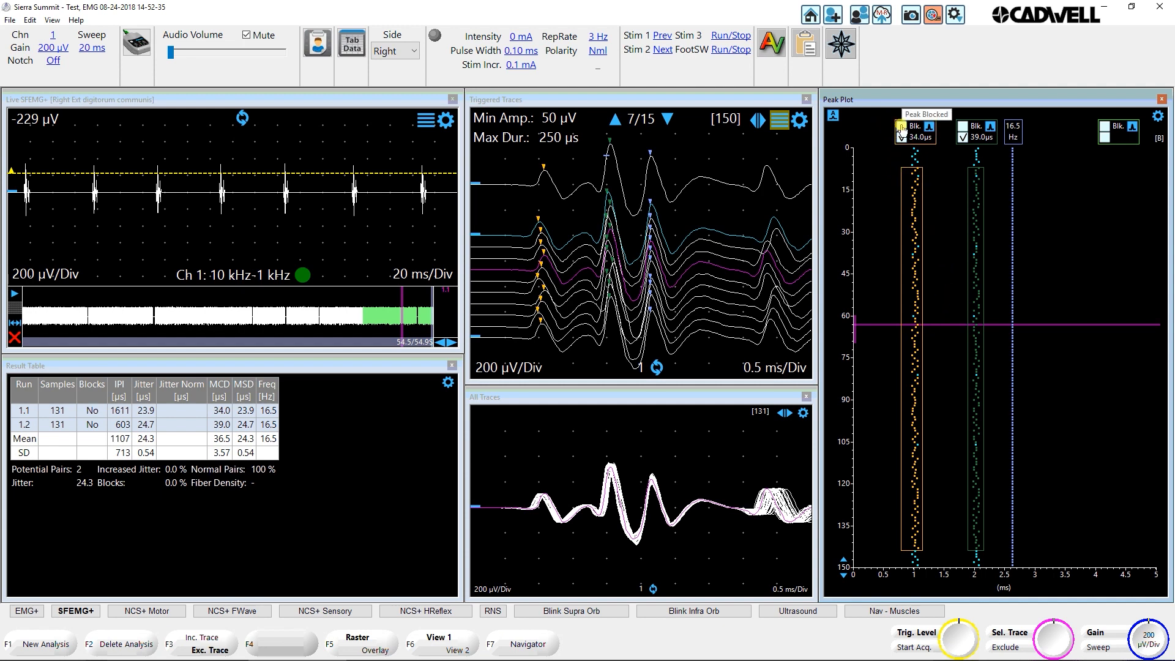
click(901, 127)
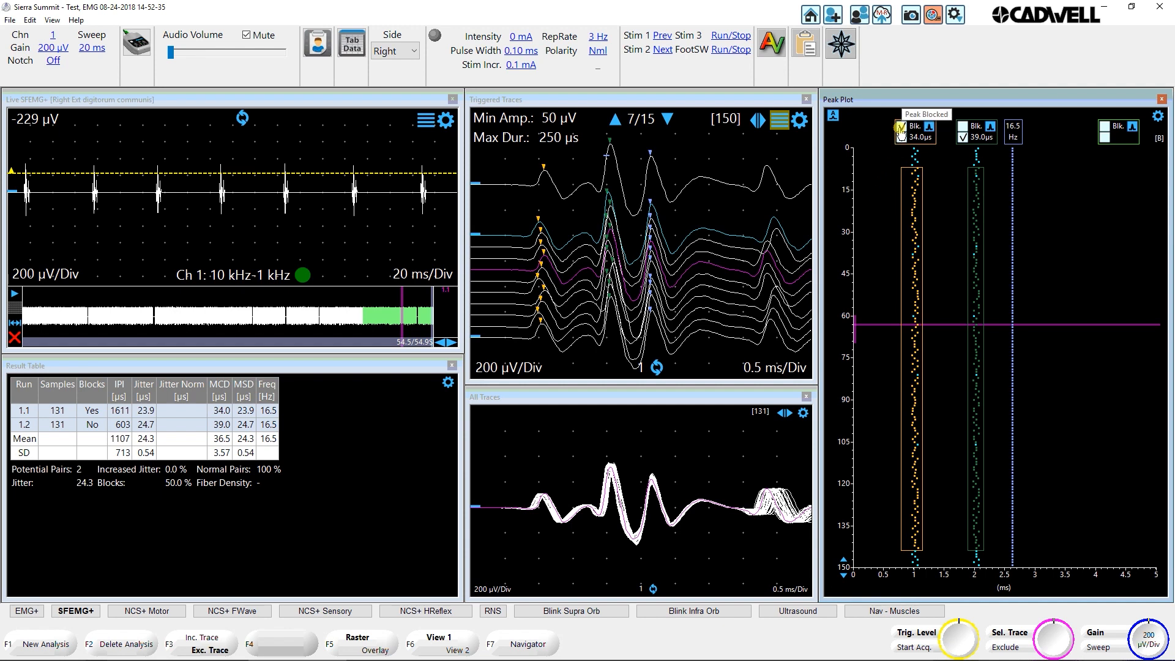
click(901, 127)
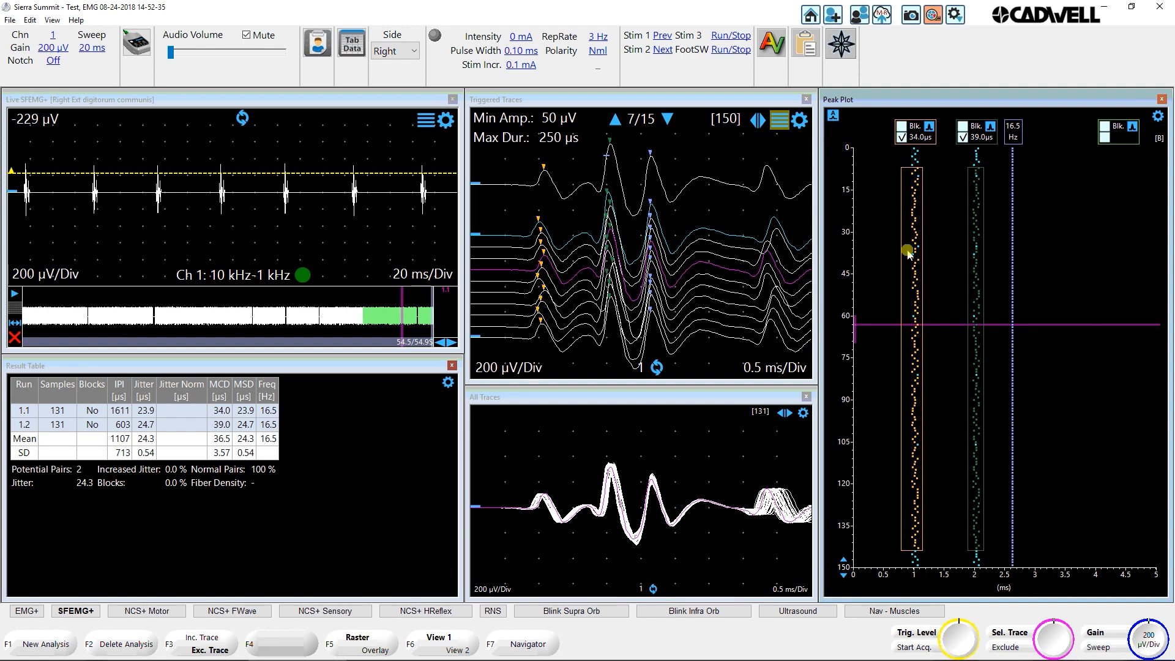
Acquire a second analysis run and use its first peak as the reference, discarding the peak at about 2.65 ms.
key(F1)
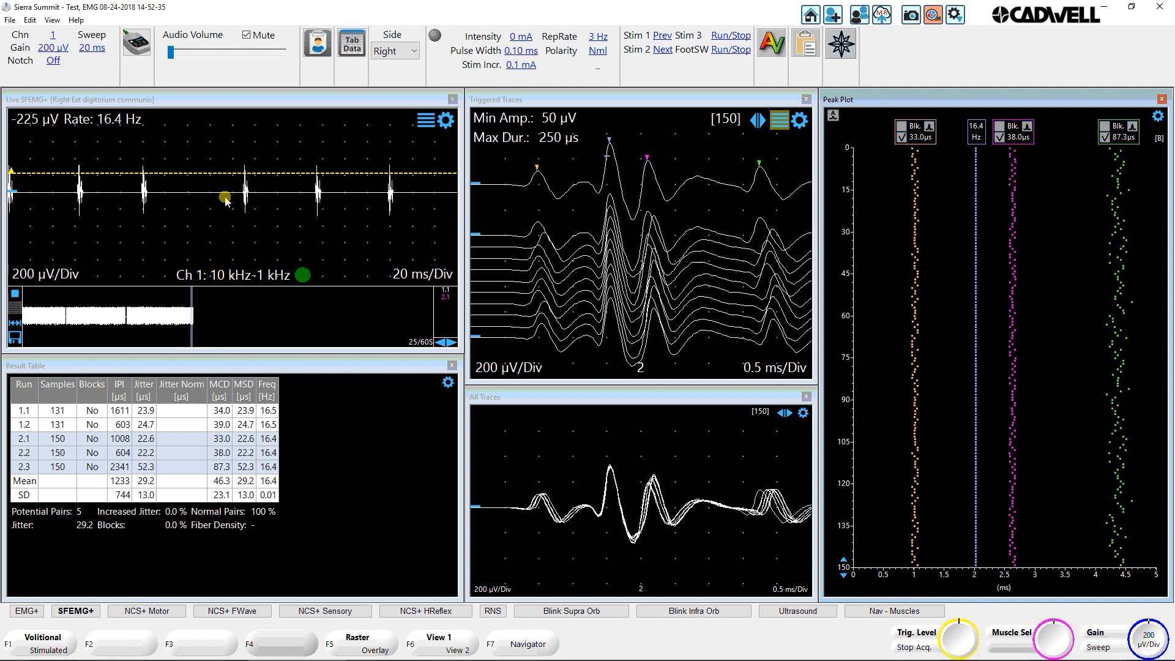
key(space)
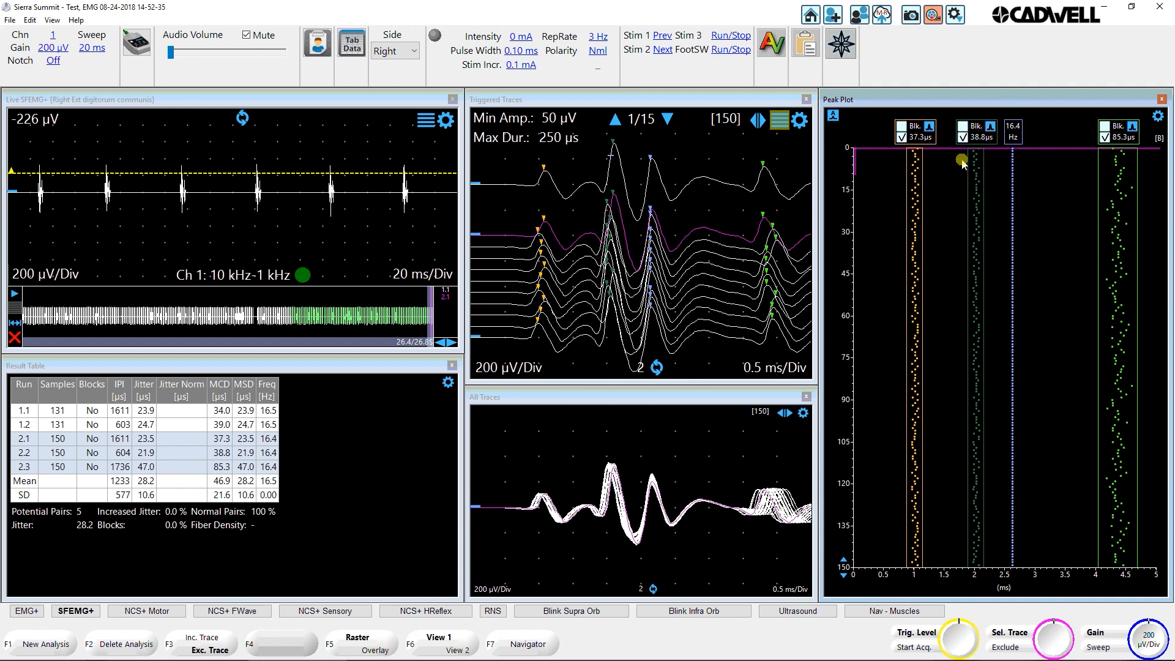
click(933, 133)
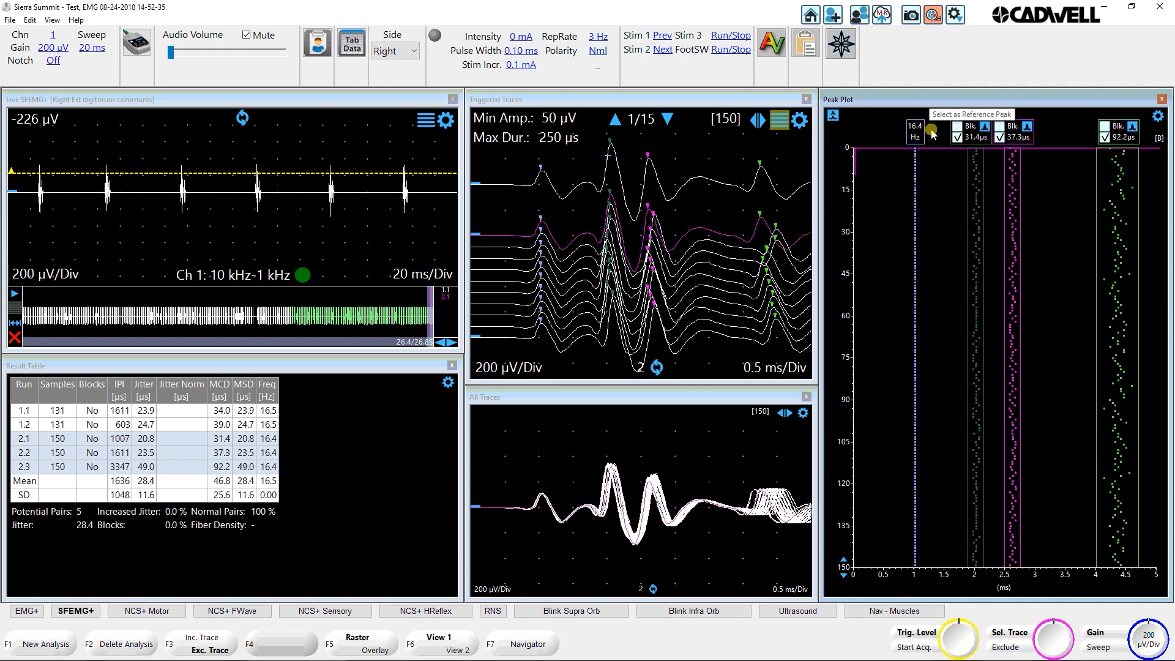
click(1000, 138)
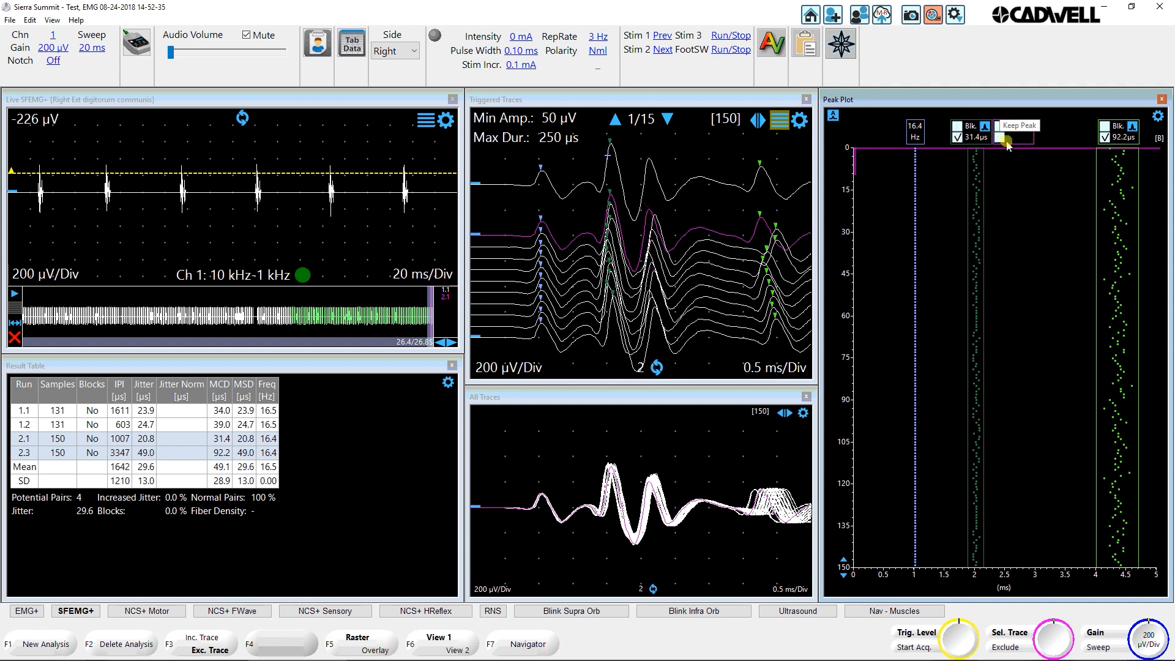
Discard the second run's peak at about 4.4 ms and exclude its first 25 discharges and the outlying overlaid traces.
click(1106, 138)
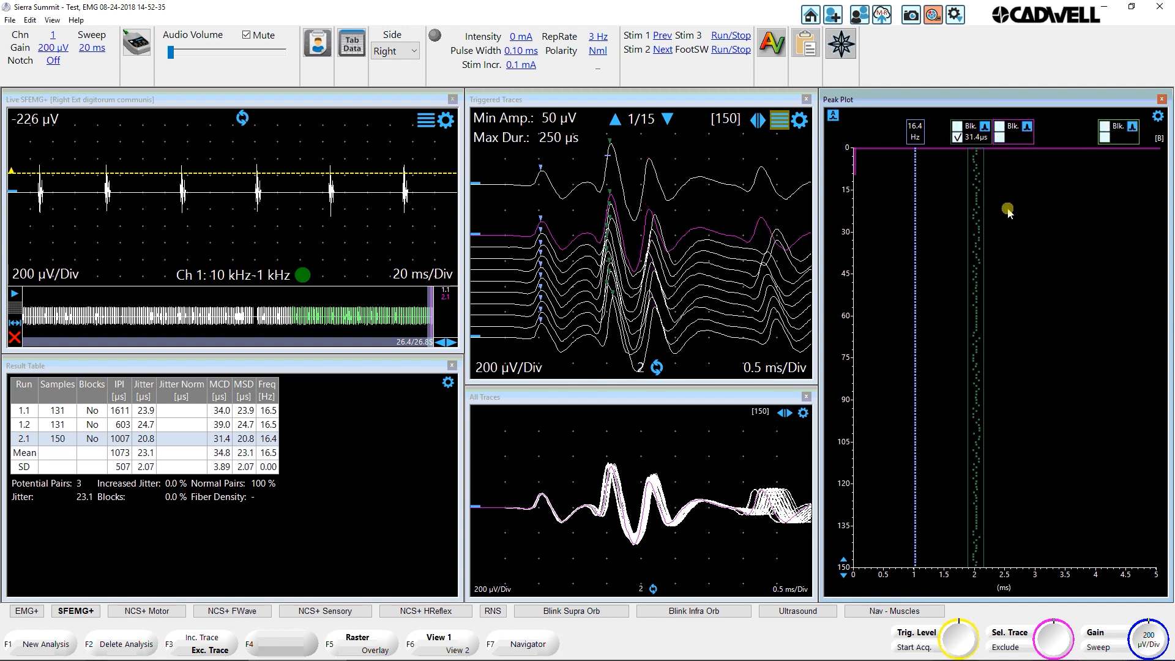
drag(977, 149, 977, 216)
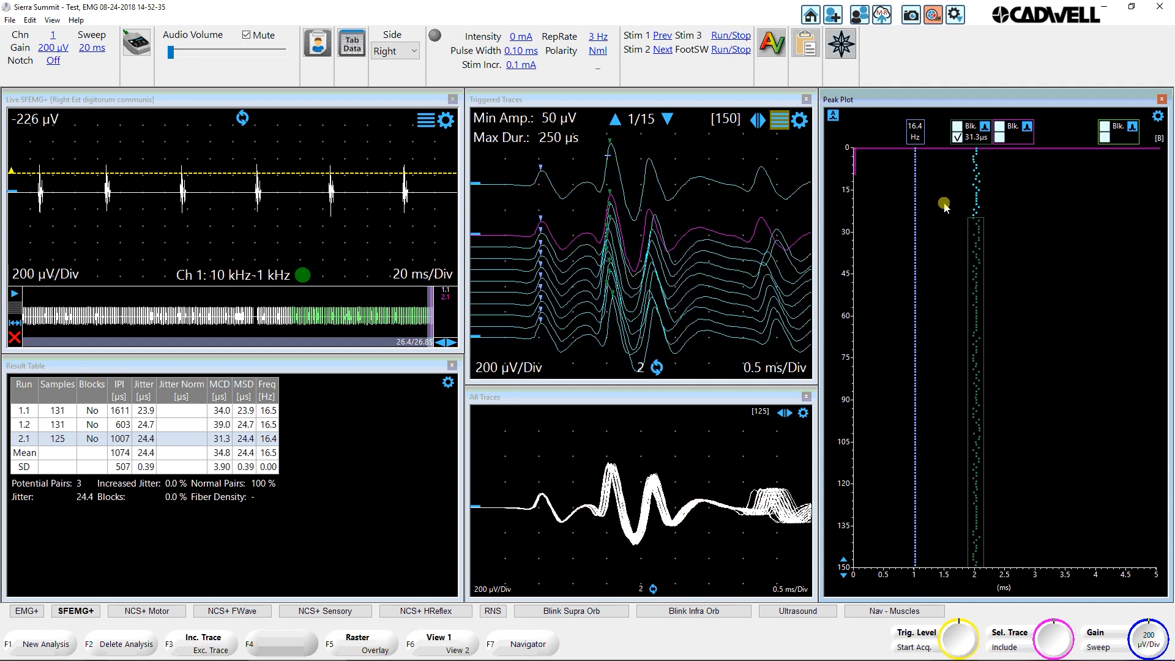
click(743, 490)
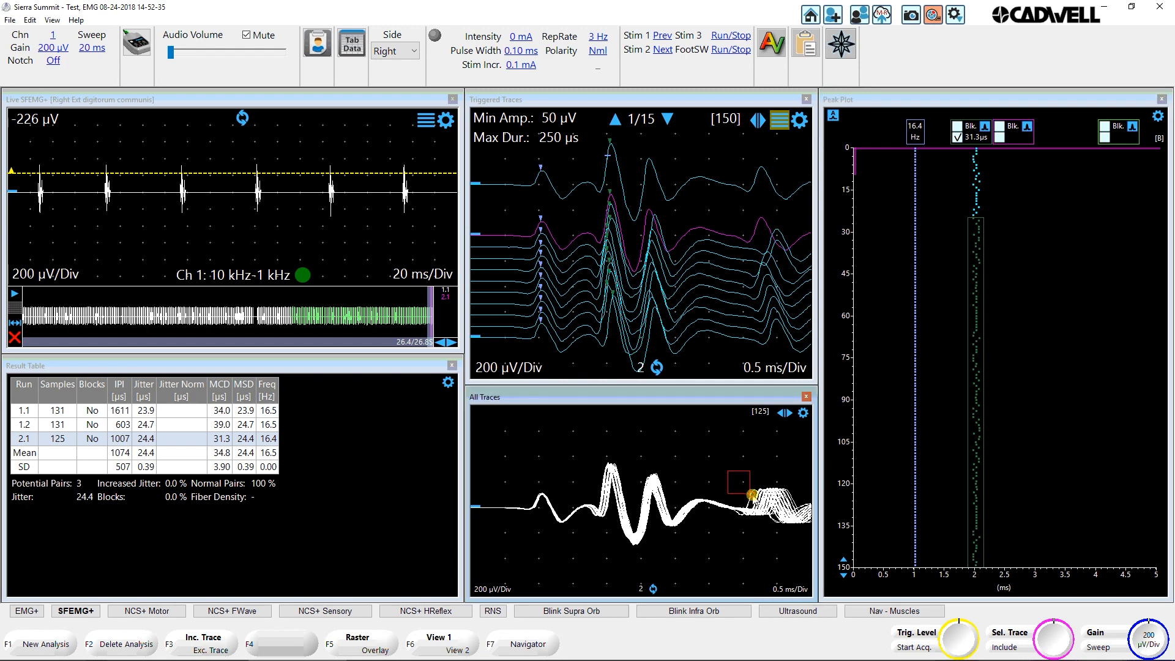
drag(753, 495, 756, 499)
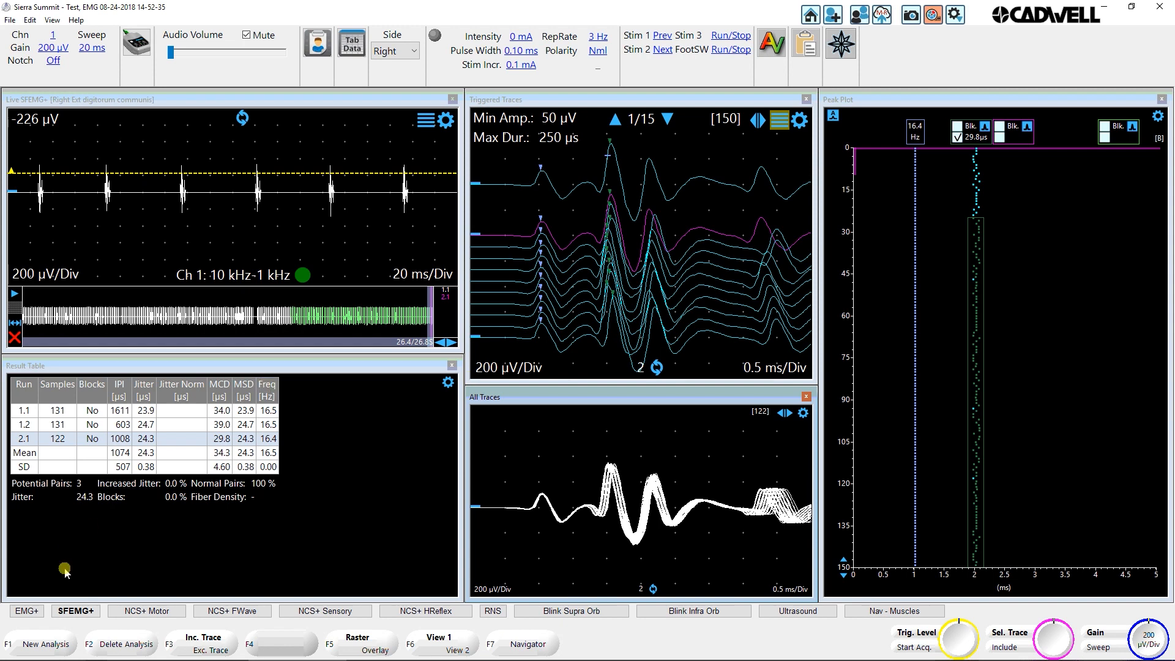
Create a third analysis from the start of the stored buffer, discarding the peaks at about 1 ms and 2 ms.
click(48, 648)
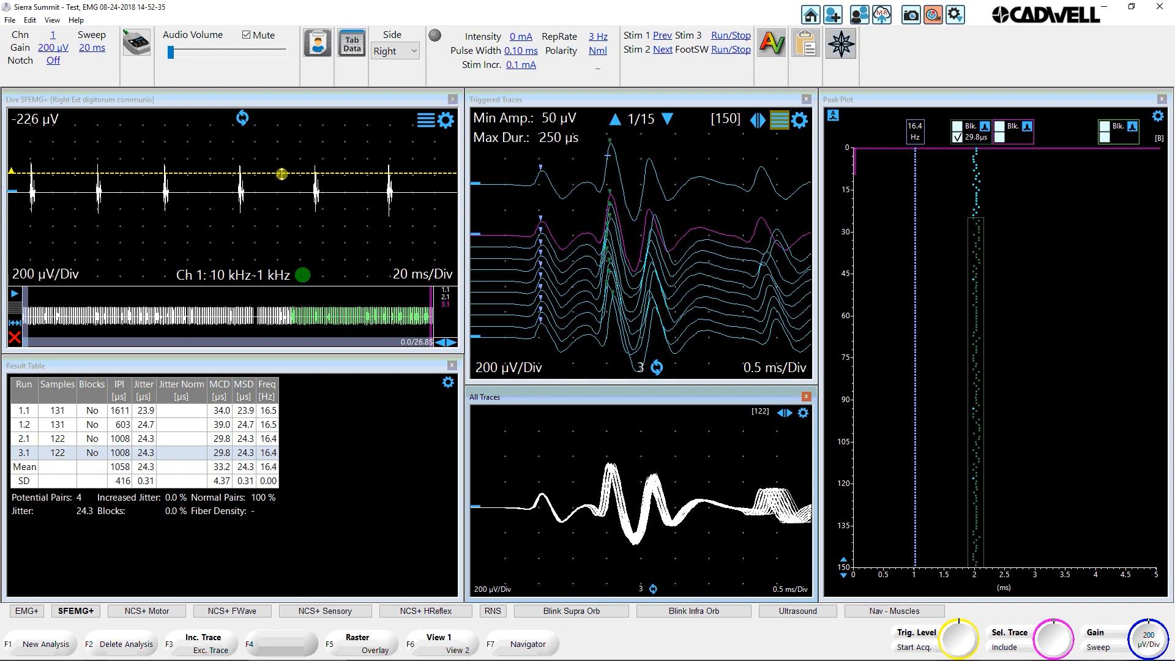
click(242, 117)
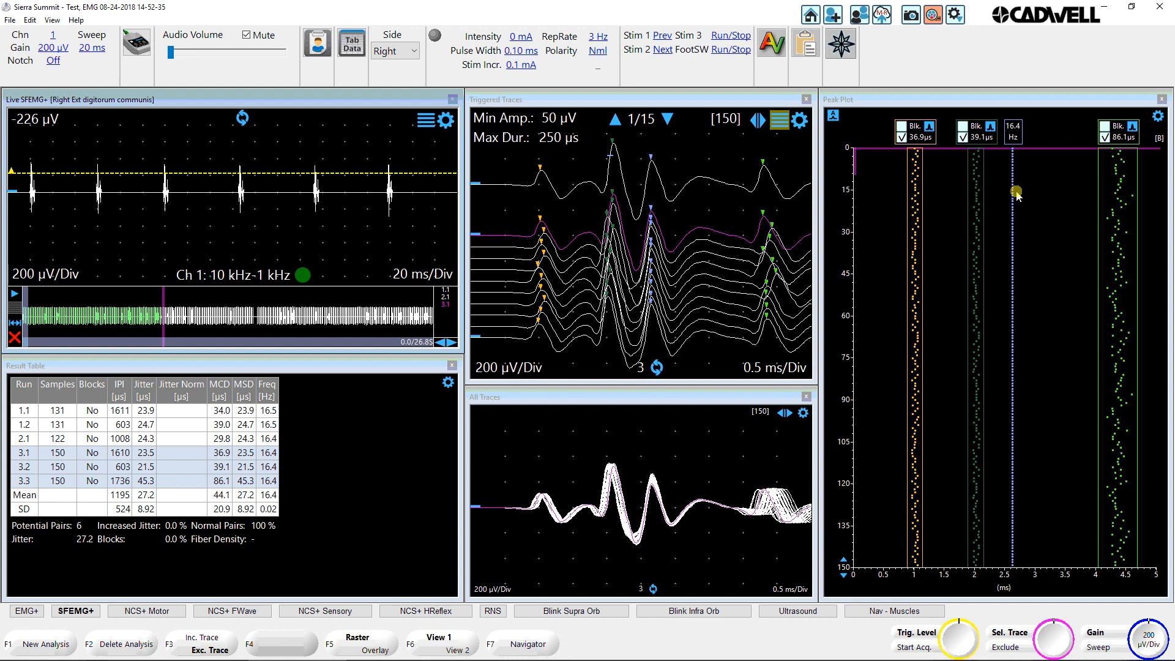
click(902, 137)
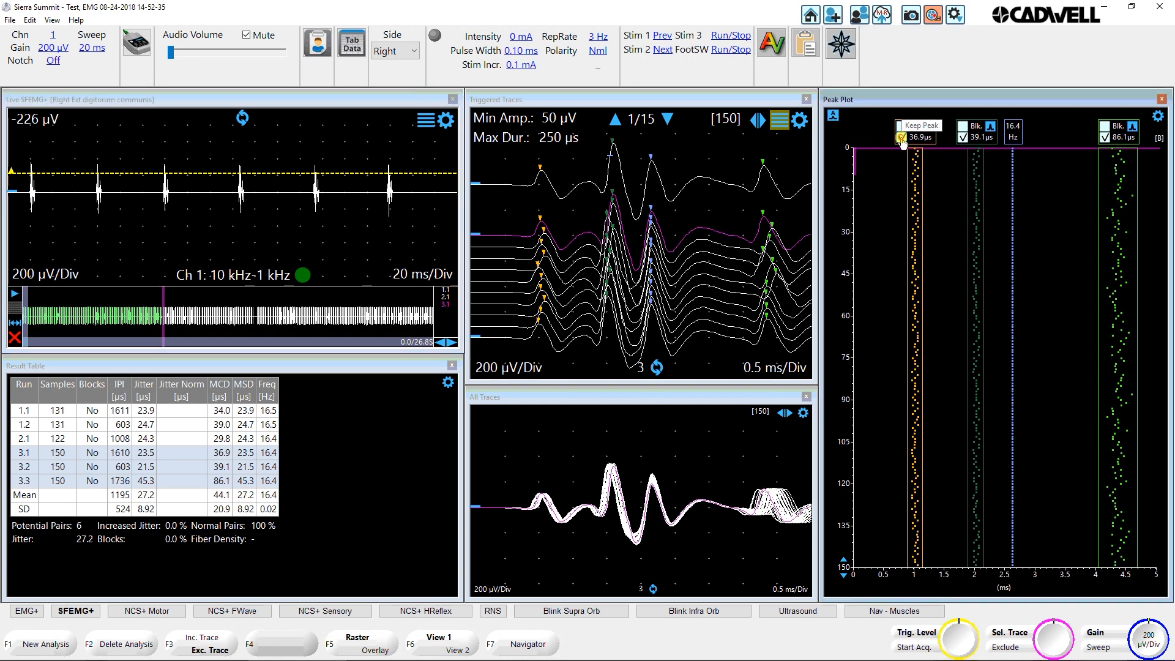
click(962, 137)
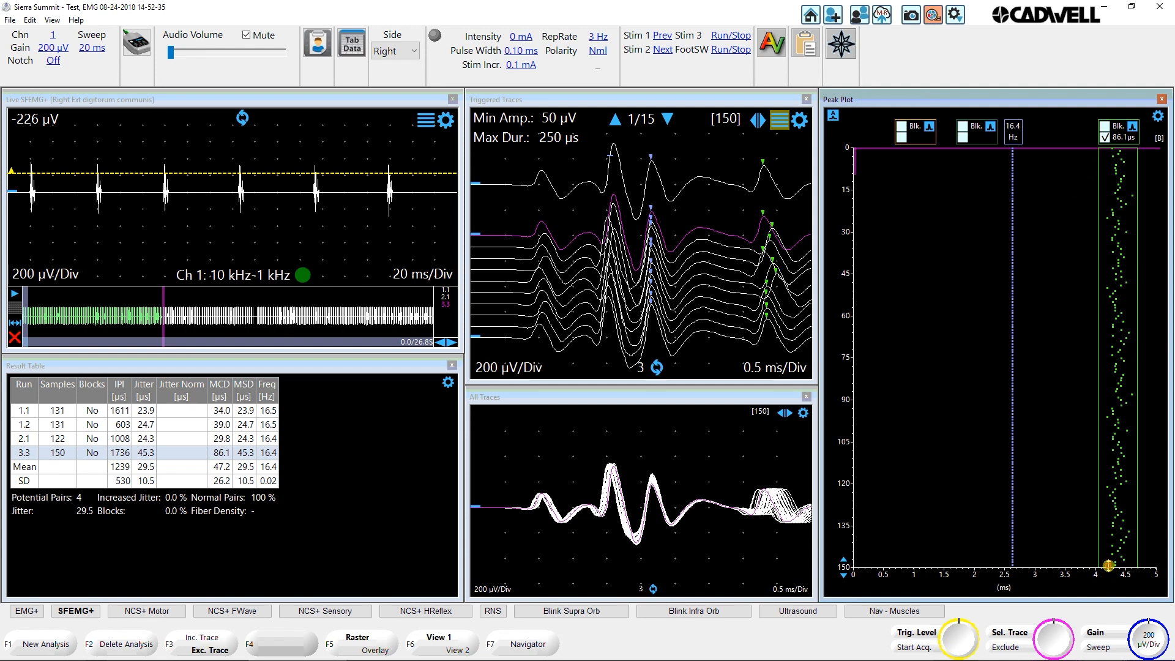
Limit the third run's remaining peak to the first 120 discharges, exclude outlying traces, and narrow its latency window to about 4.6 ms.
drag(1109, 566, 1114, 483)
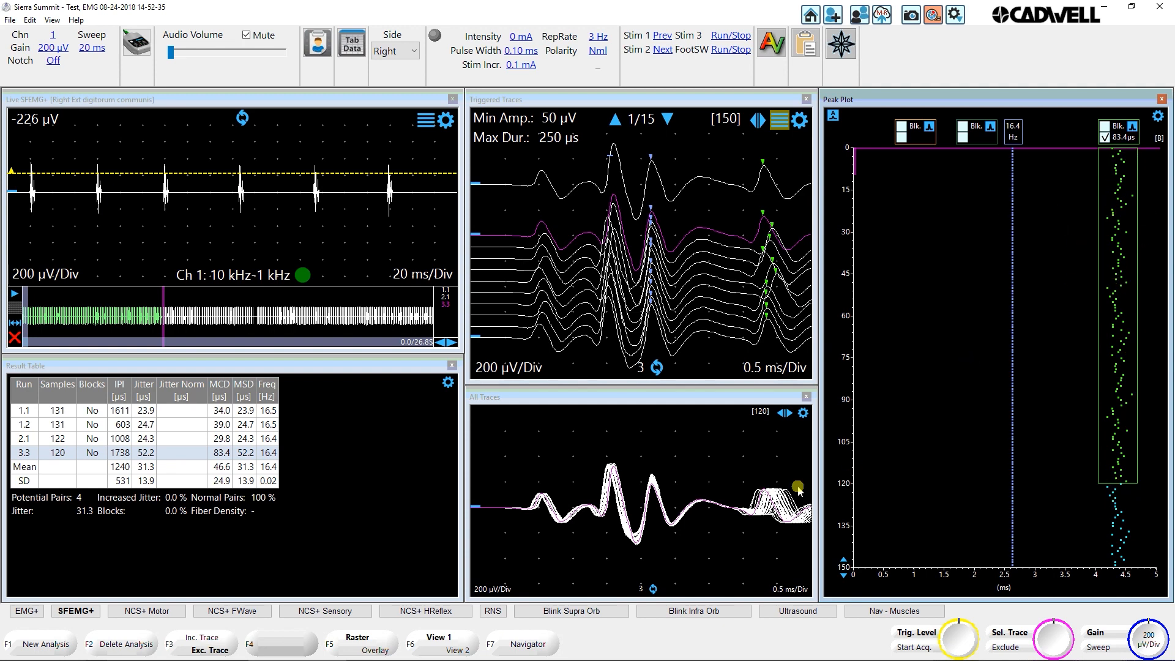
drag(685, 458, 750, 489)
drag(754, 492, 756, 490)
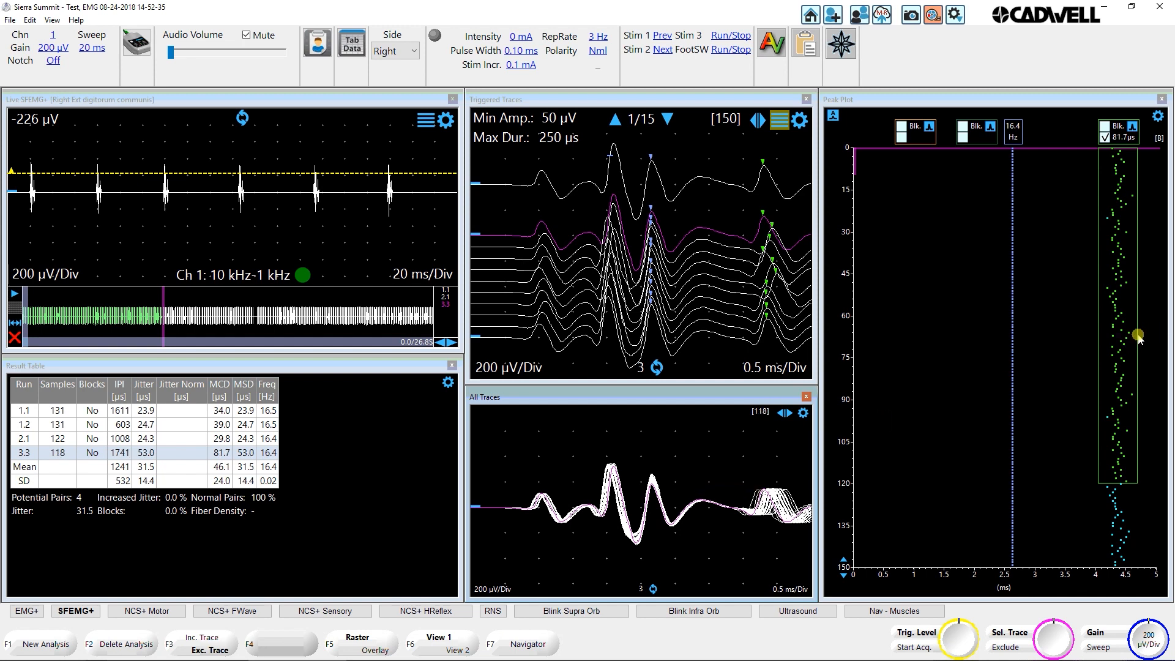
drag(1137, 336, 1129, 343)
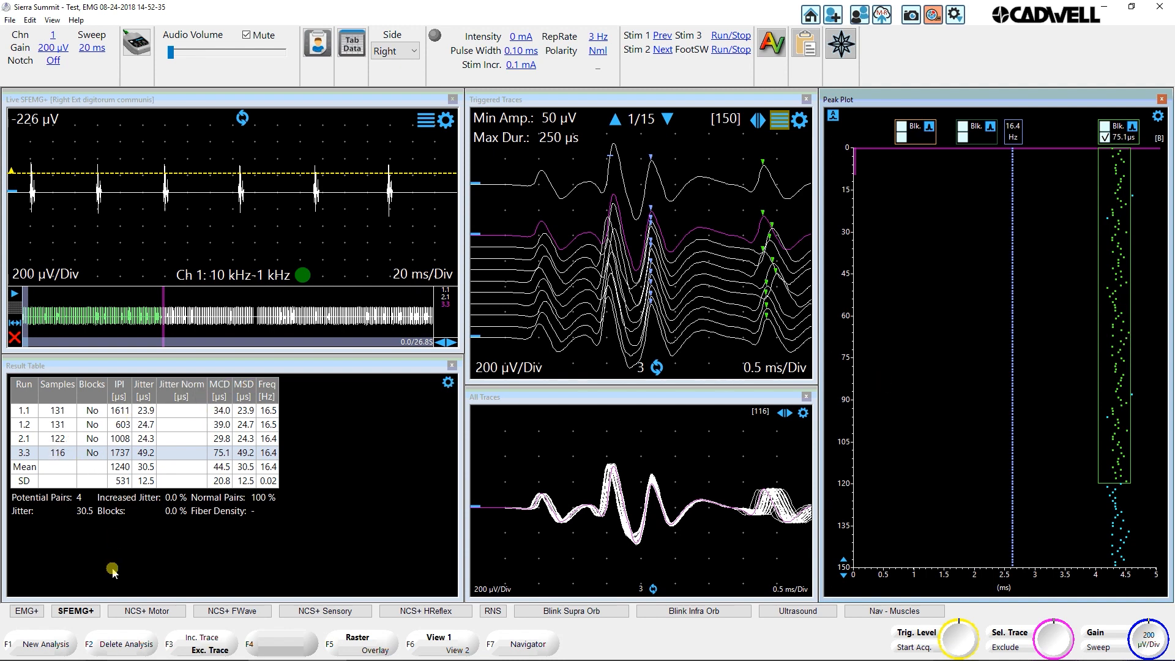
Acquire a fourth run and reanalyze its stored buffer from about 6.3 s.
key(F1)
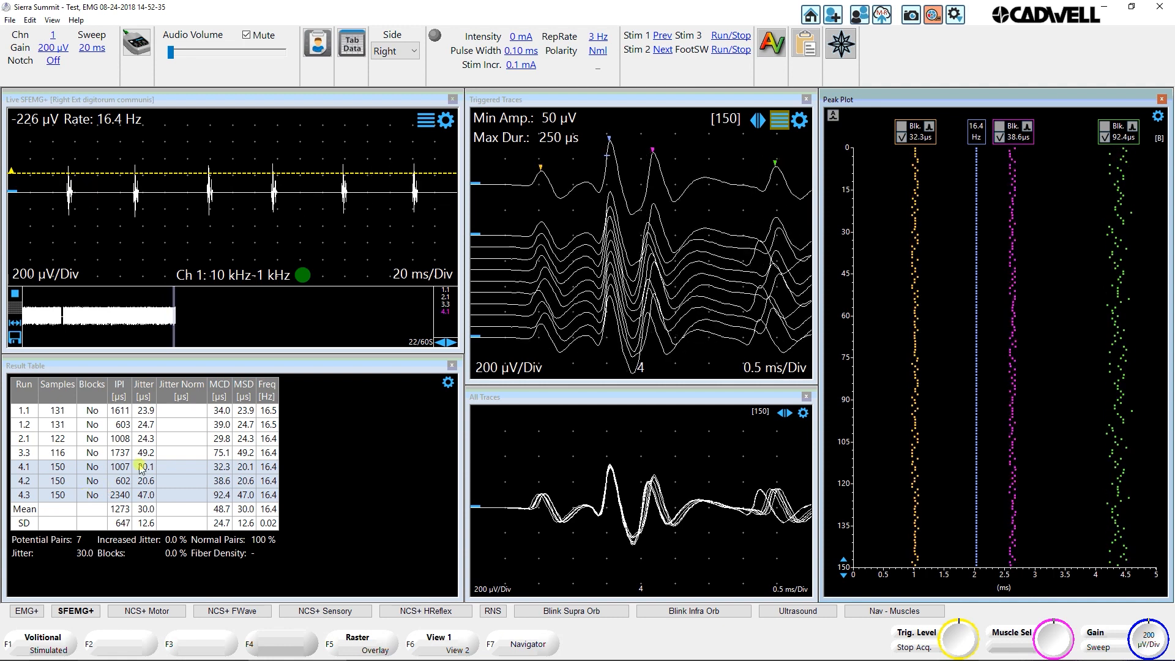
key(space)
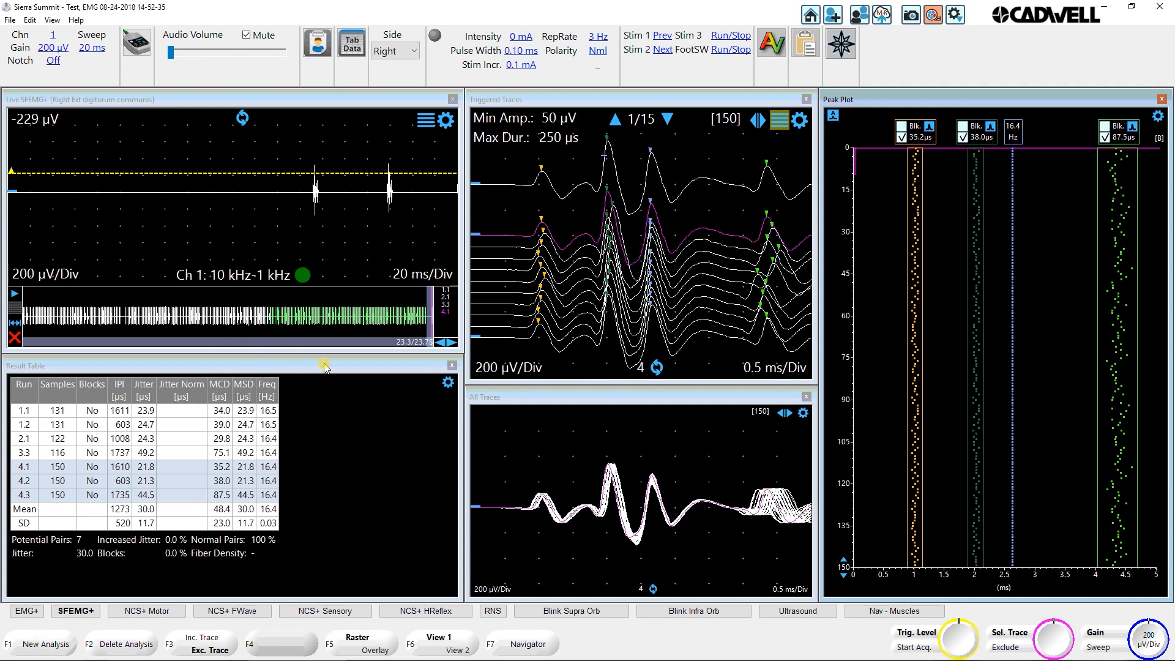
drag(355, 343, 134, 336)
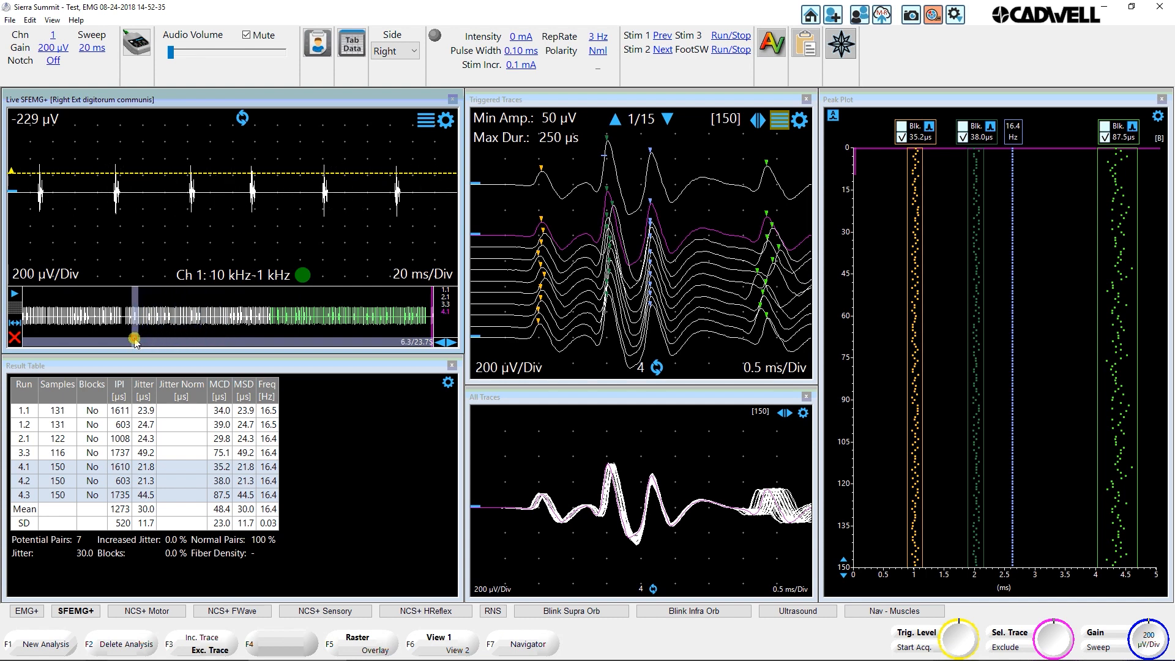
click(242, 118)
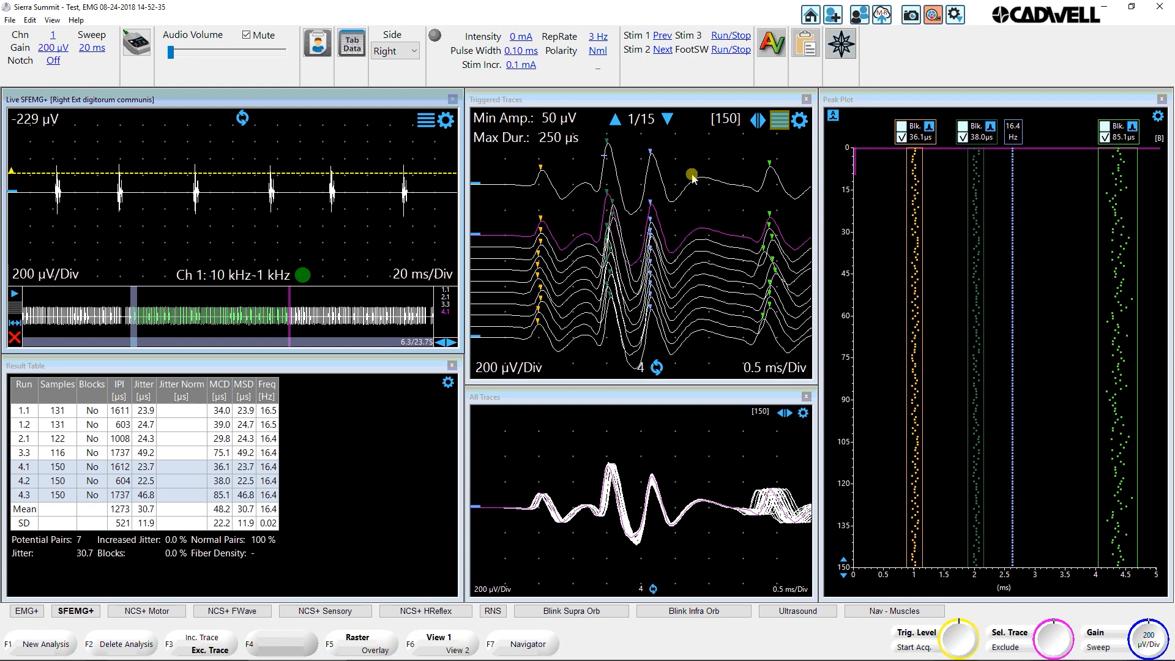
Try a 1 ms/div sweep on the triggered traces and restore 0.5 ms/div.
click(754, 366)
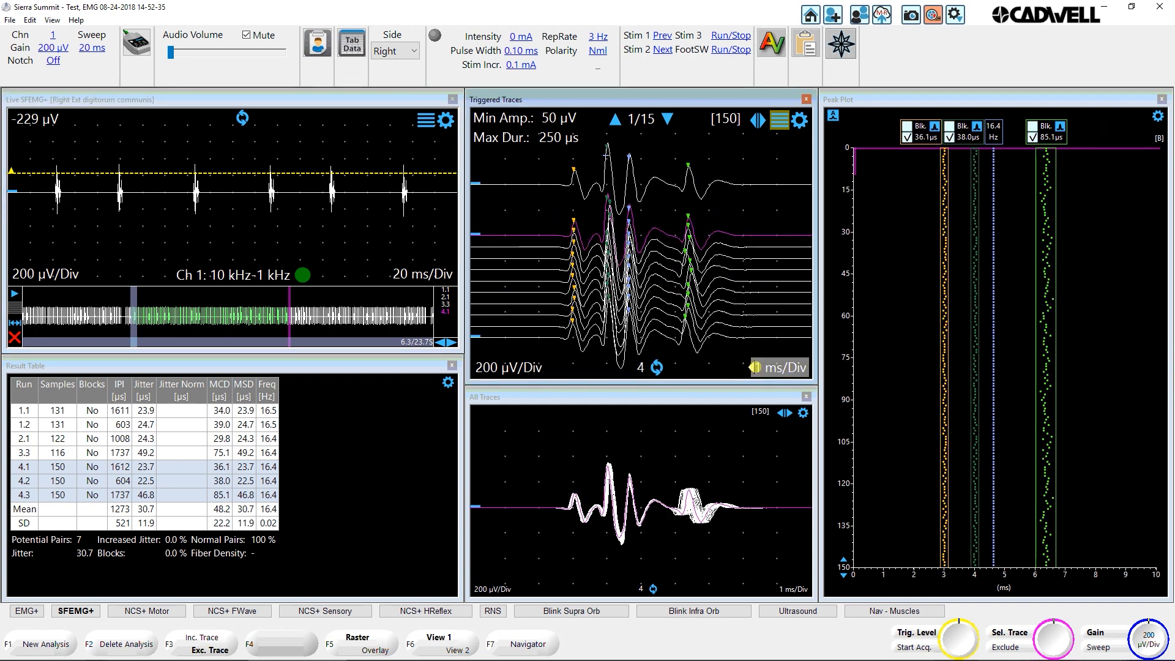
click(789, 371)
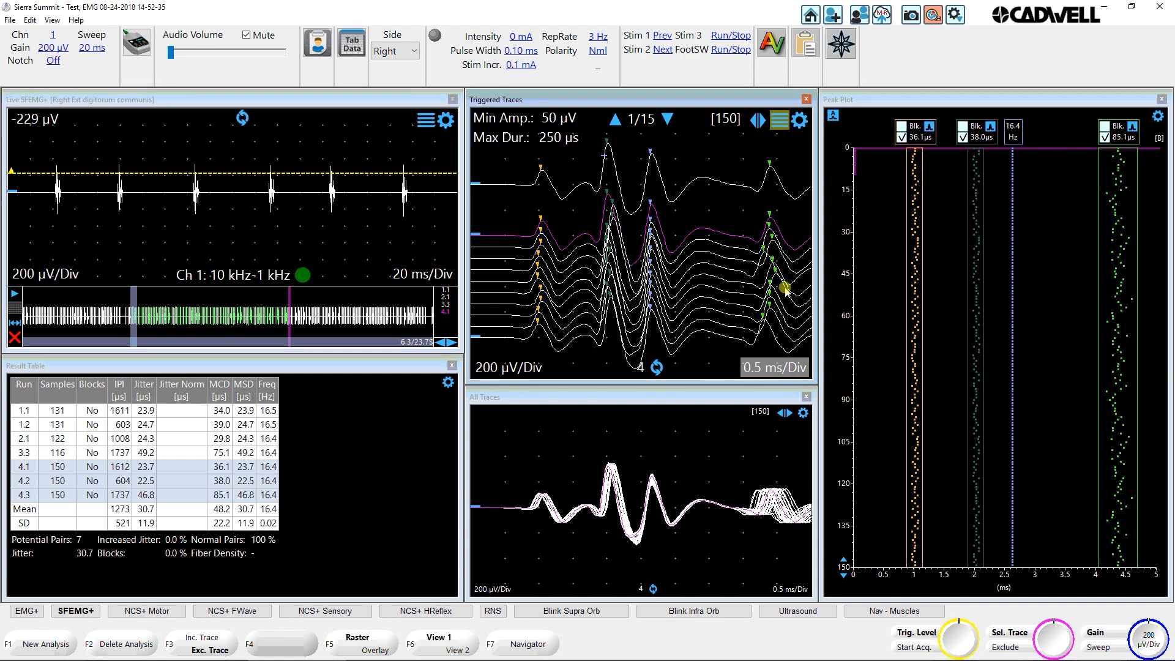
Try adding a peak at about 3.4 ms, view the peak finder settings, and discard the added peak.
drag(674, 164, 722, 193)
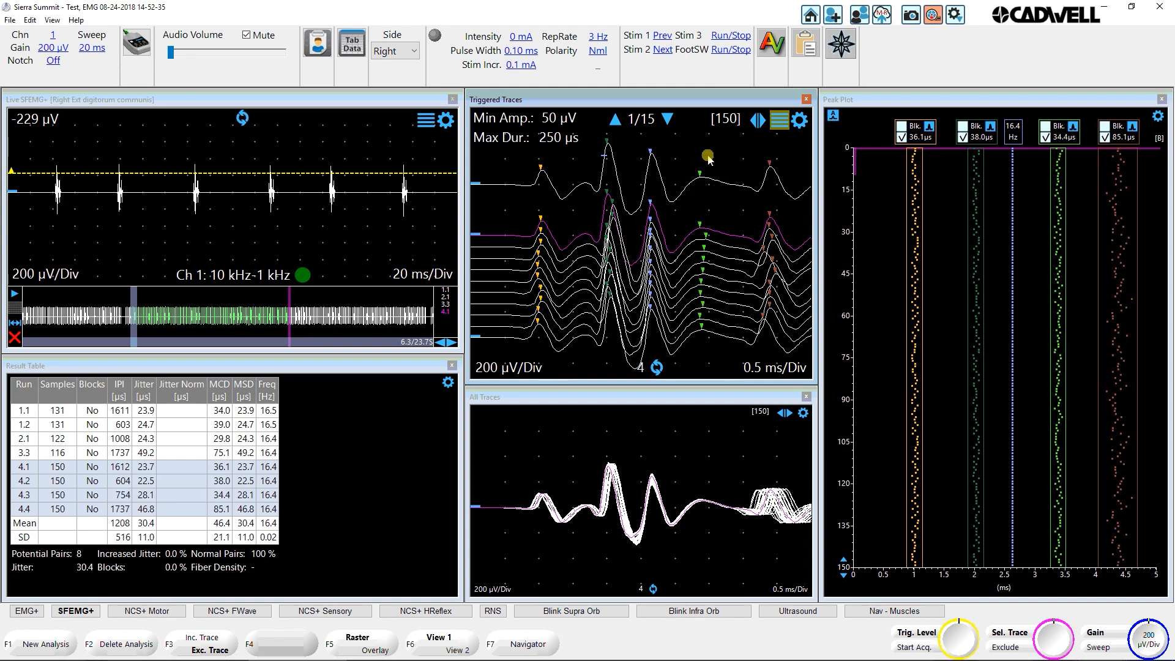
click(799, 120)
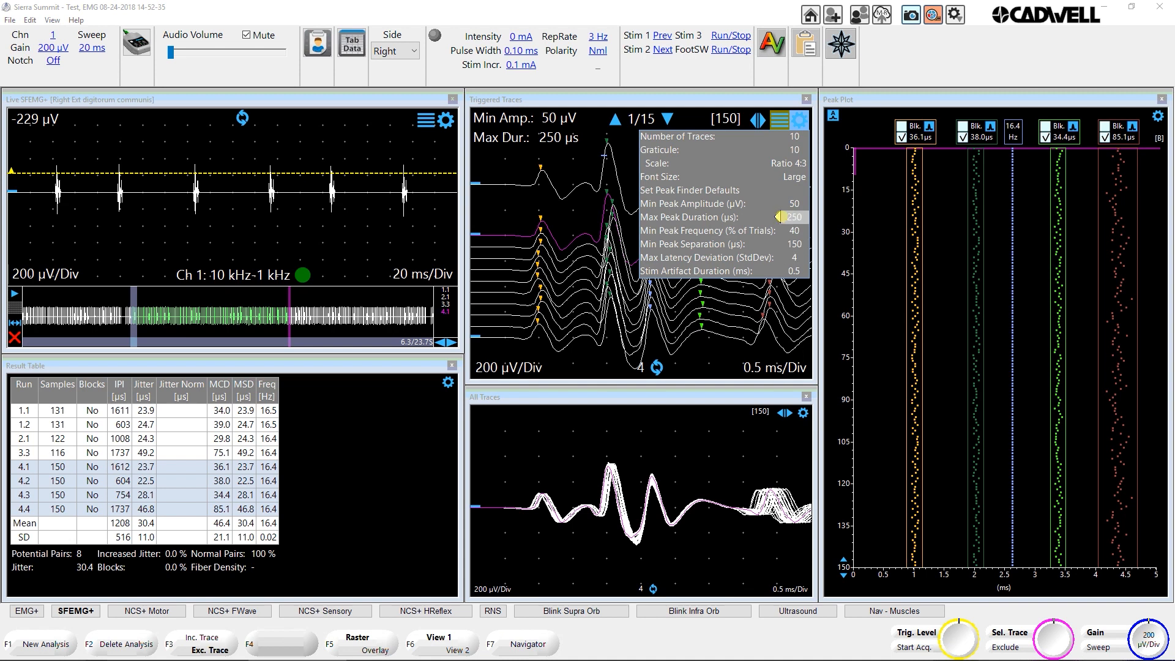
click(579, 165)
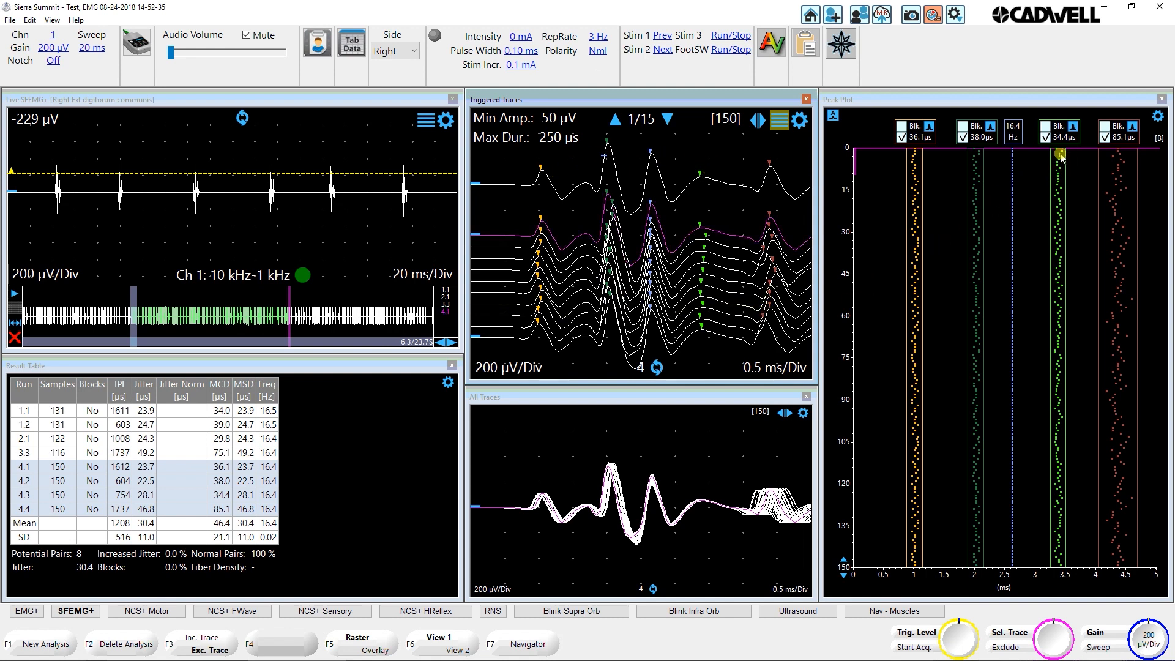
click(1046, 137)
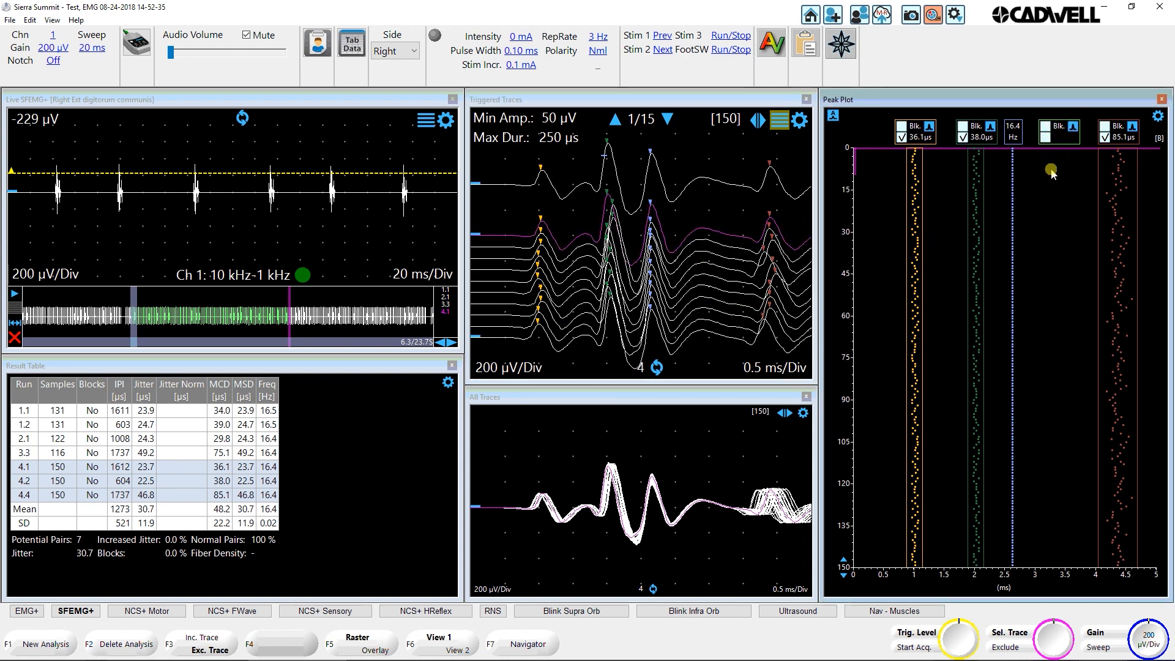
Discard the fourth run's peak at about 4.4 ms and limit the remaining peaks to the first 130 discharges.
click(1105, 137)
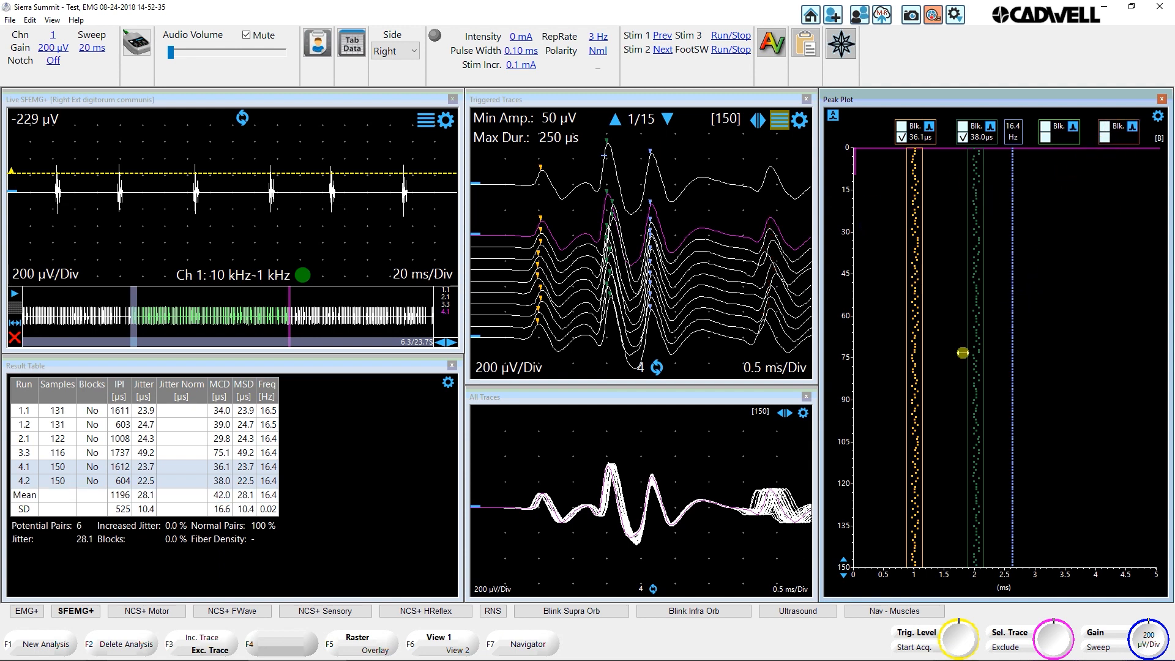
drag(917, 564, 916, 511)
click(738, 484)
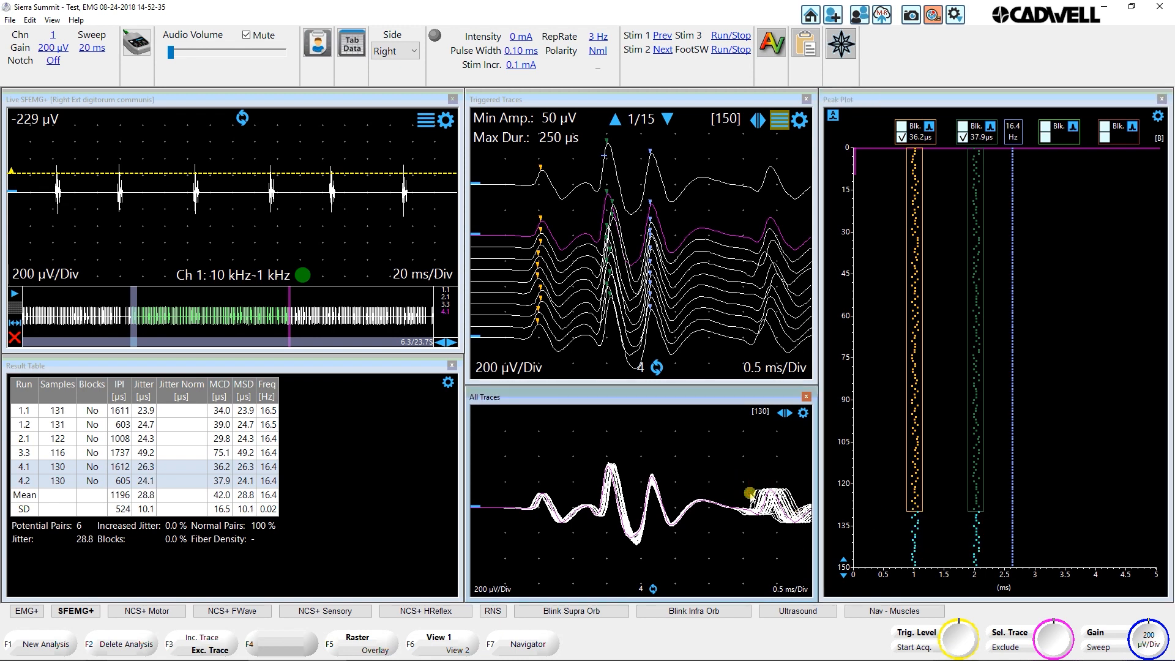
Start a new acquisition and load SFEMG Increased Jitter and Blocking.emg in EMG Buffer Playback.
key(space)
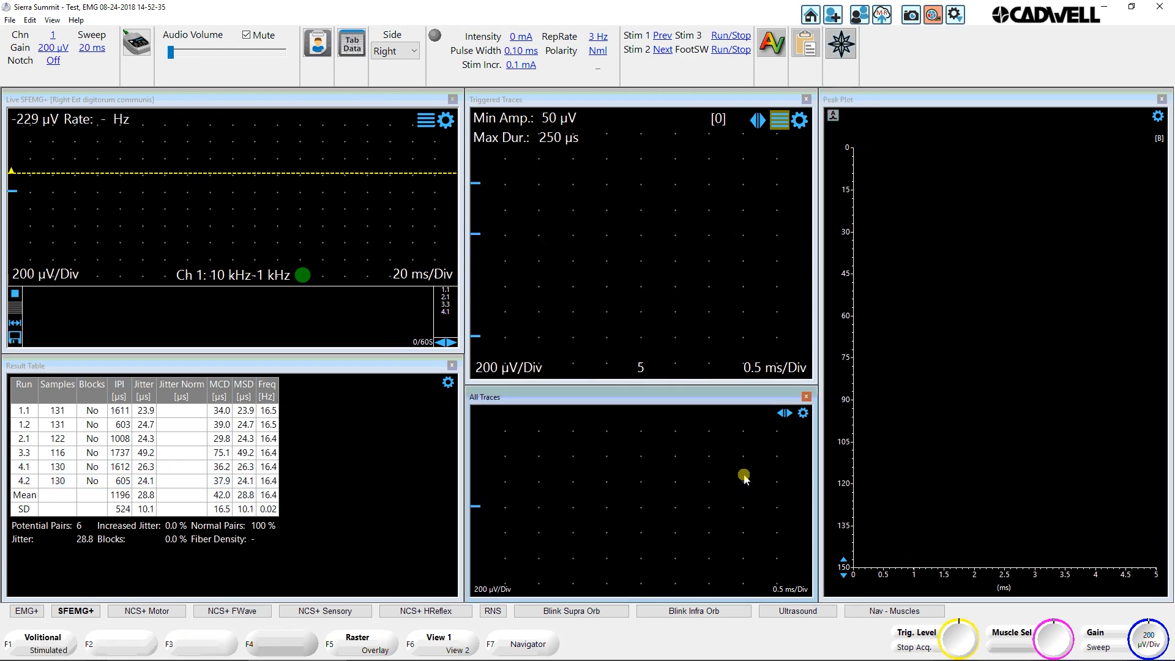
mouse_move(742, 659)
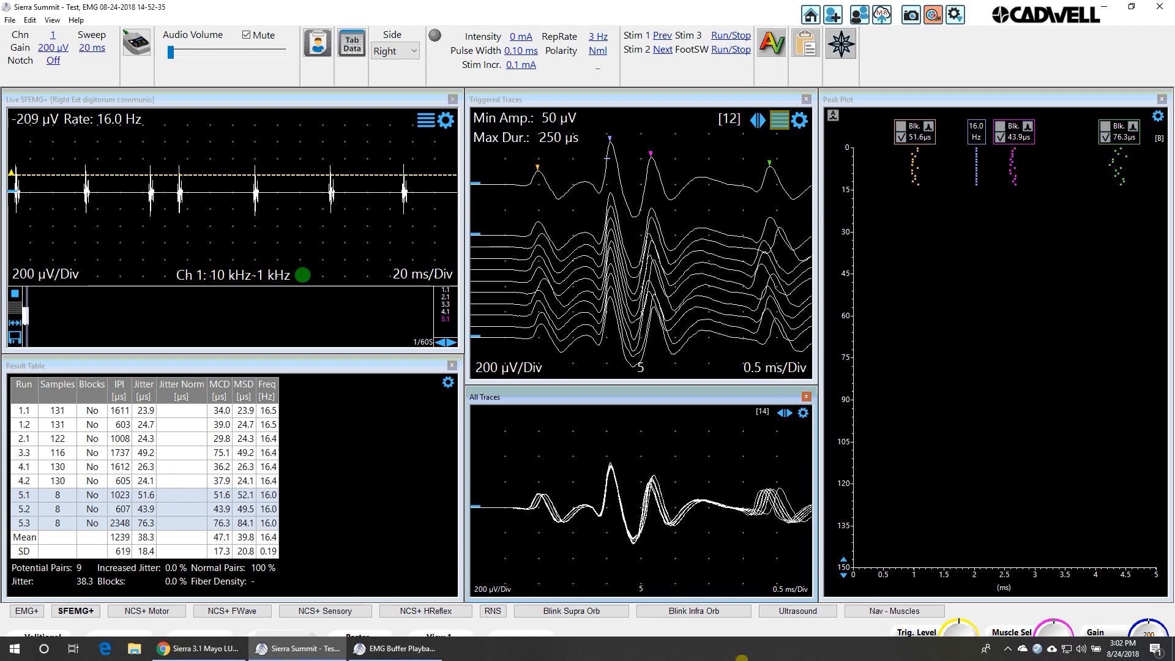
click(395, 648)
click(805, 531)
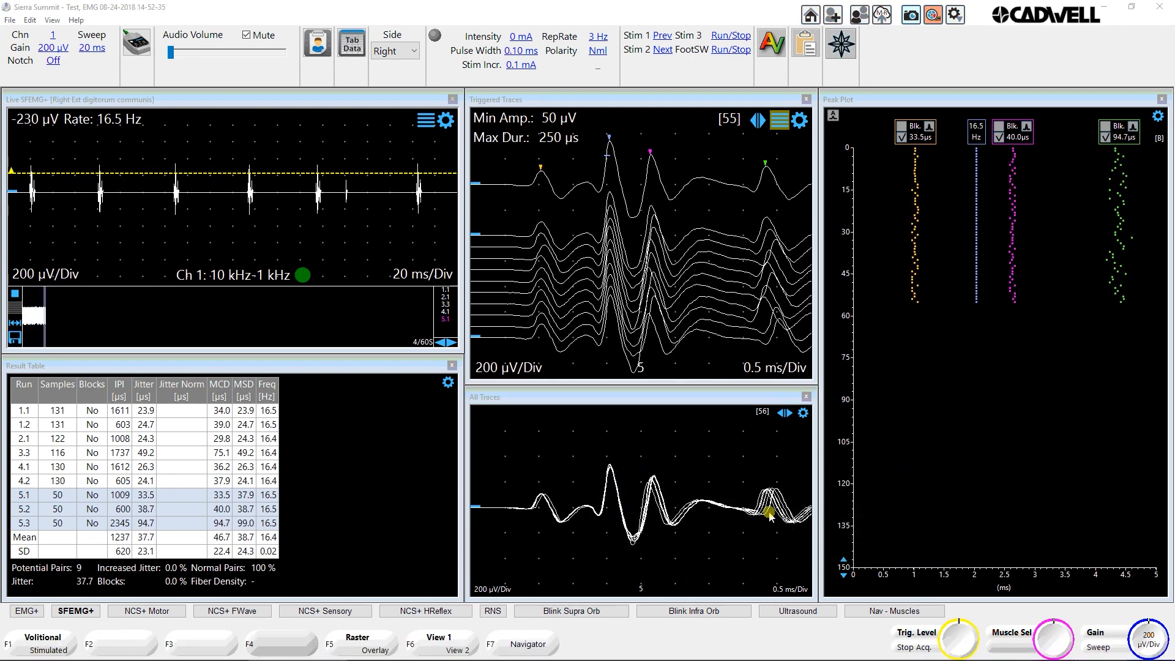
click(170, 139)
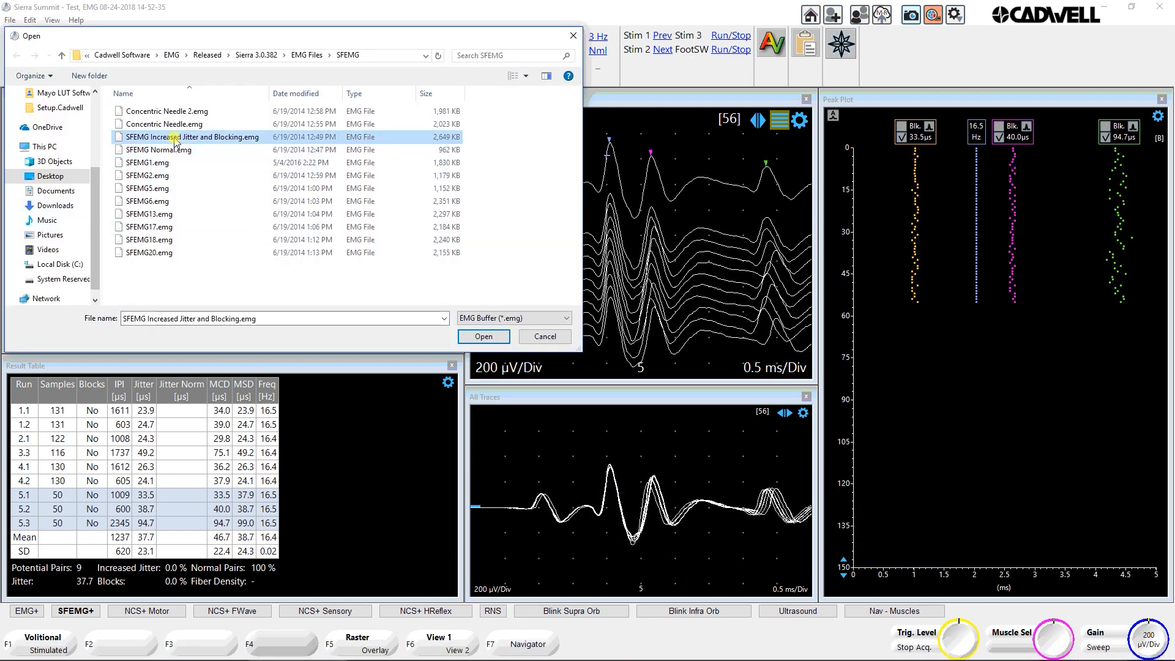
click(173, 139)
double_click(175, 138)
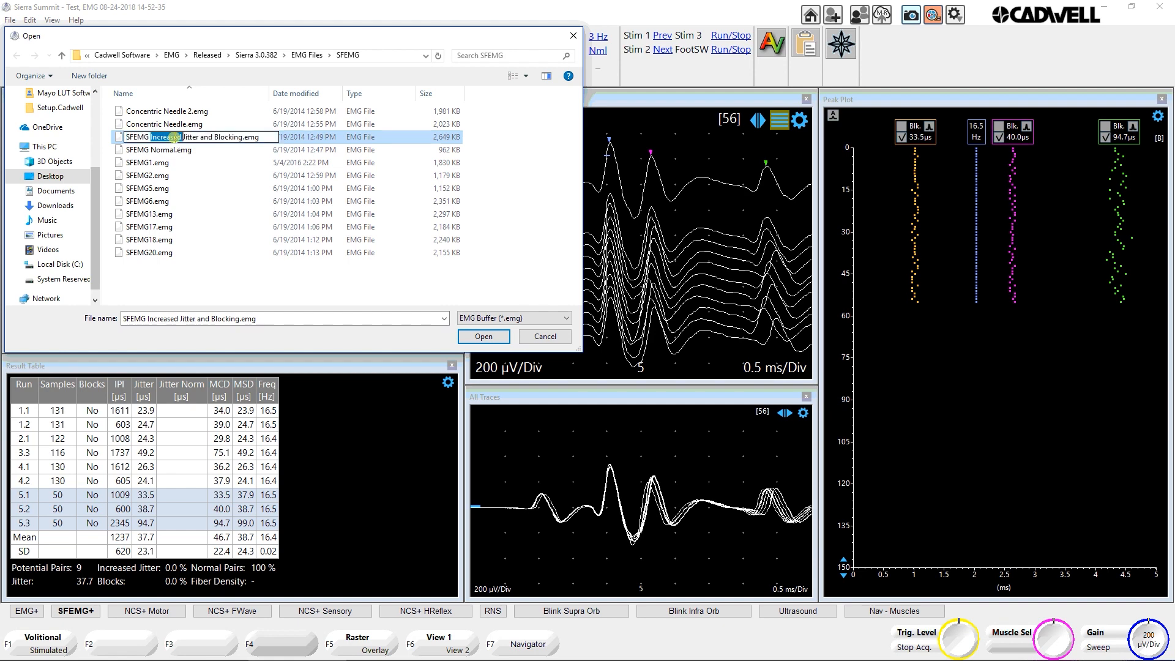
double_click(122, 139)
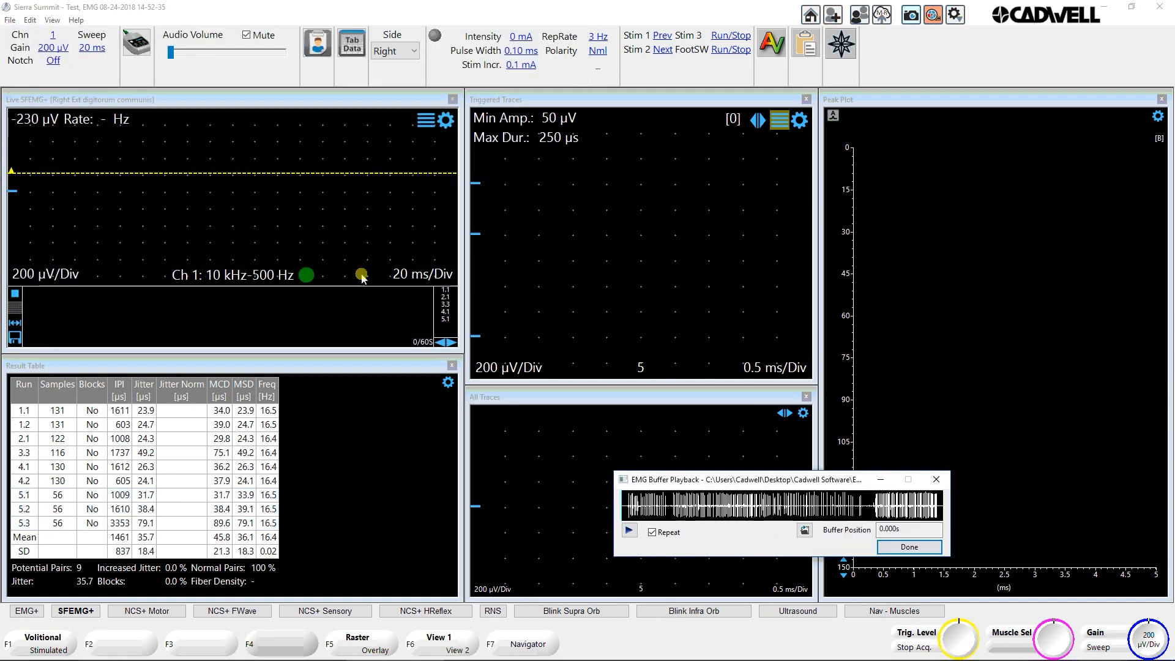
Play the loaded buffer with the playback window minimized, and stop the acquisition after about 15 s.
click(631, 531)
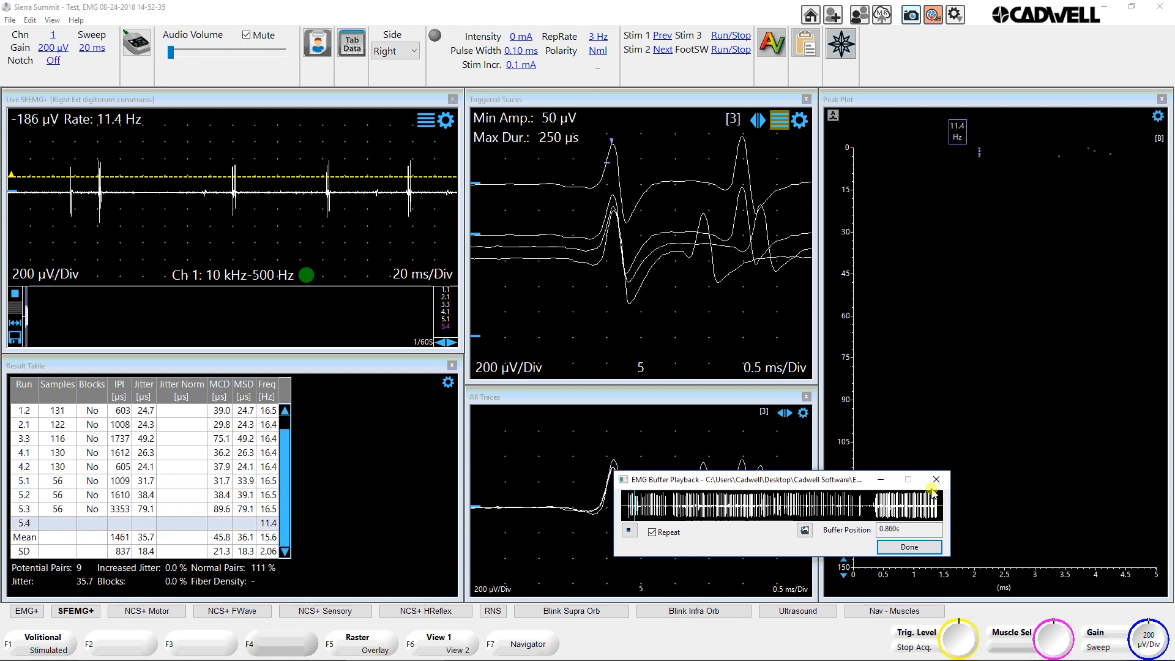
click(884, 482)
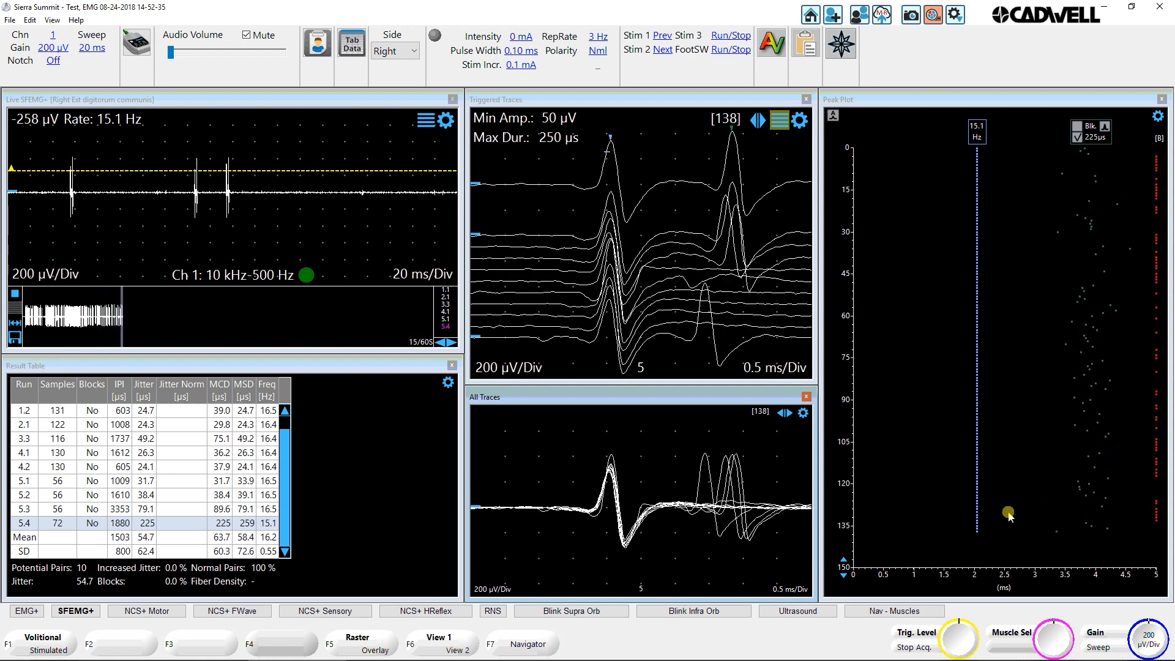
key(space)
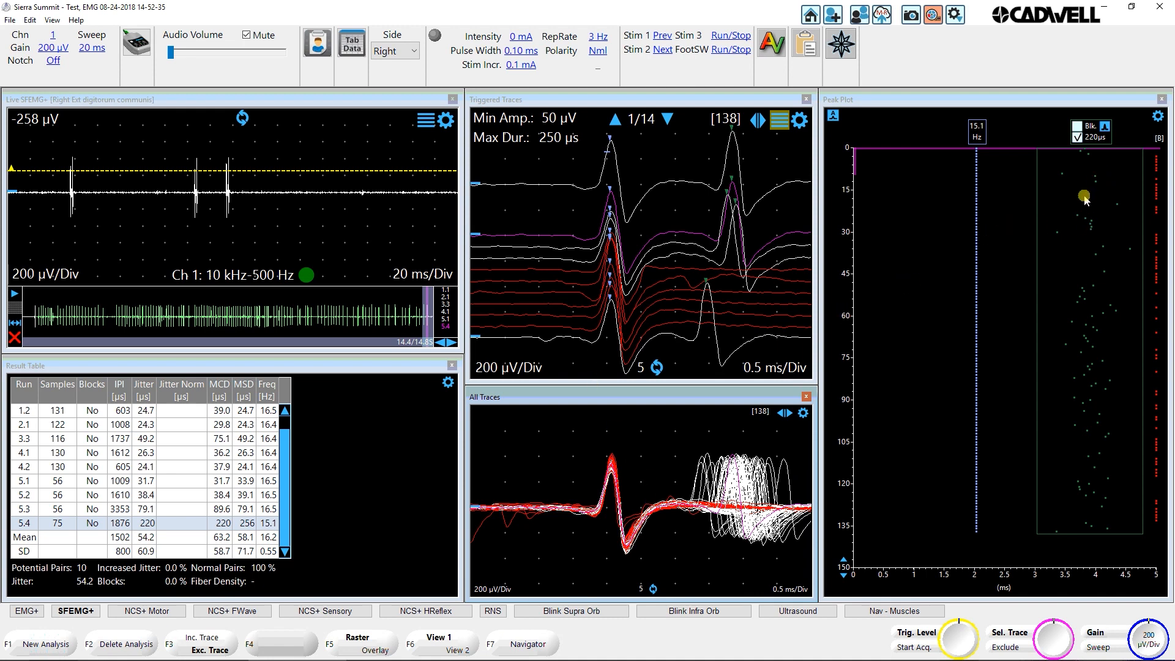
Exclude the first 10 discharges of the new run and the outlying traces in the overlaid view.
drag(1088, 149, 1089, 176)
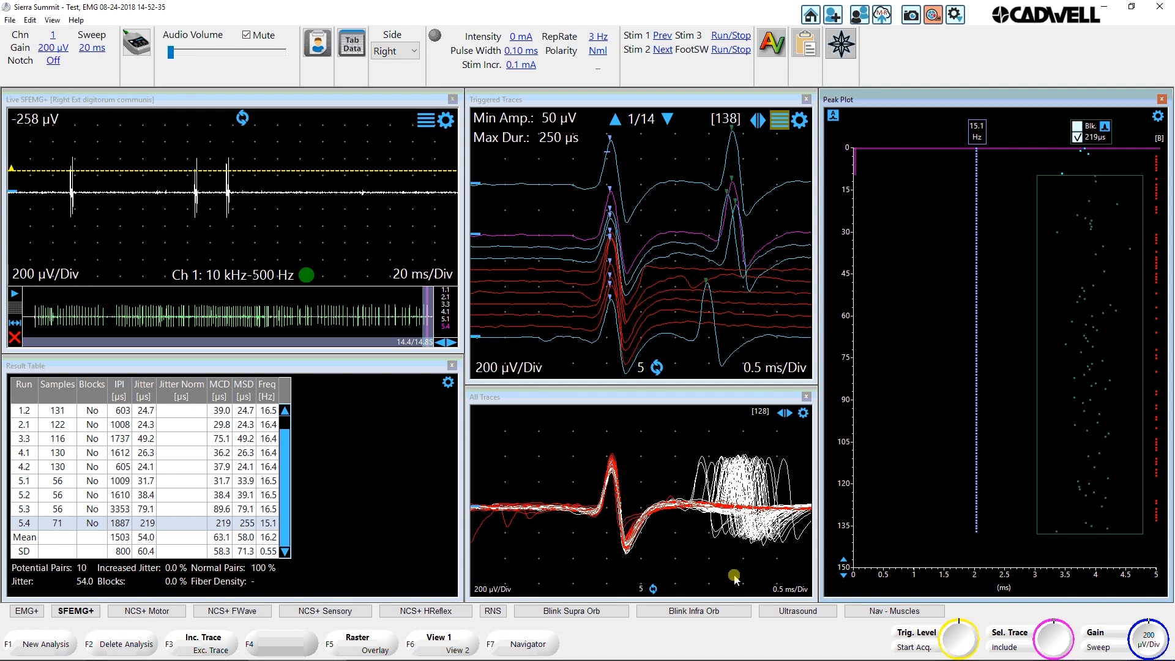
drag(560, 543, 477, 519)
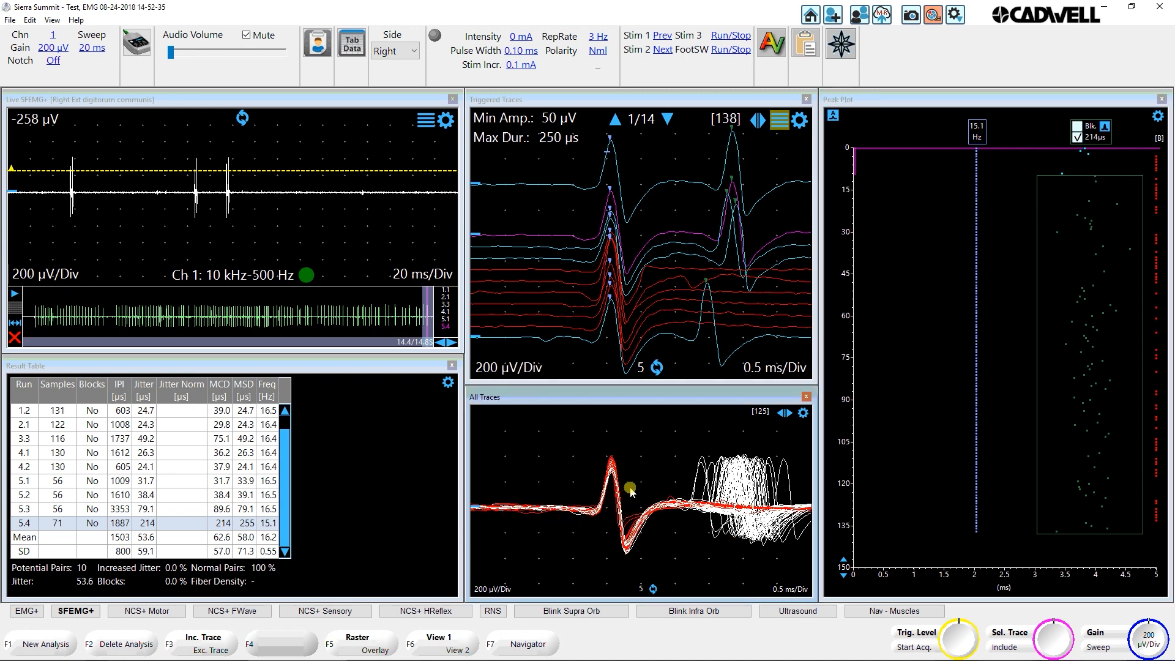
drag(625, 484, 632, 501)
drag(695, 458, 670, 525)
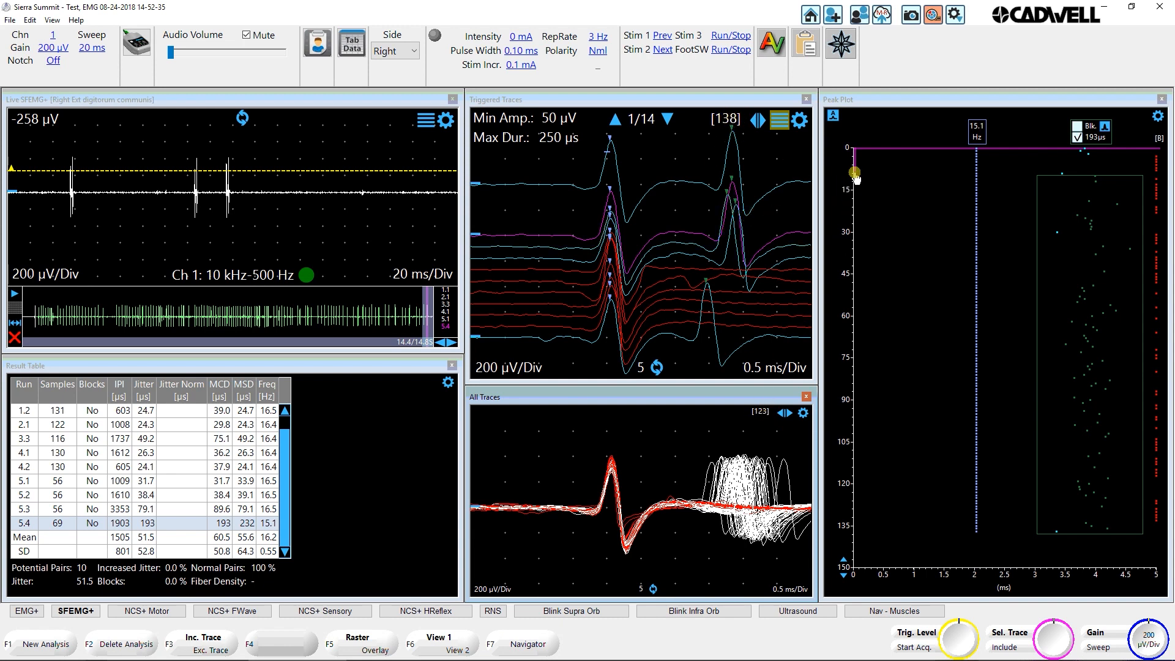
Move the trace selection to group 11 of 14 and mark the peak at about 4 ms as blocked.
drag(855, 164, 891, 453)
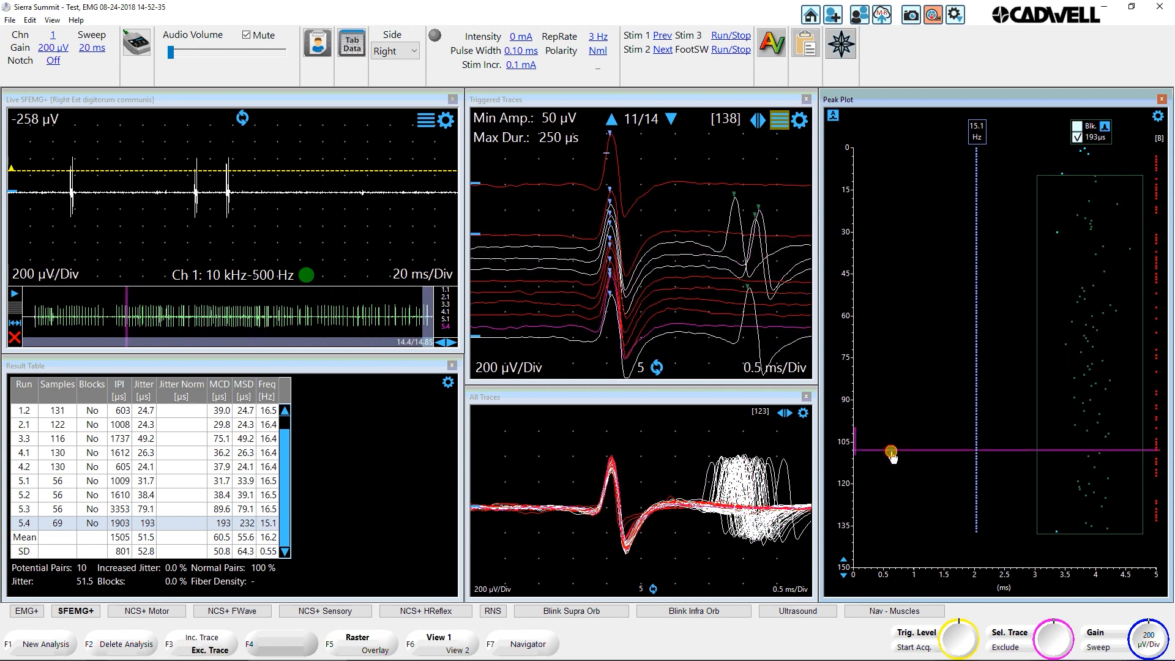
click(1077, 126)
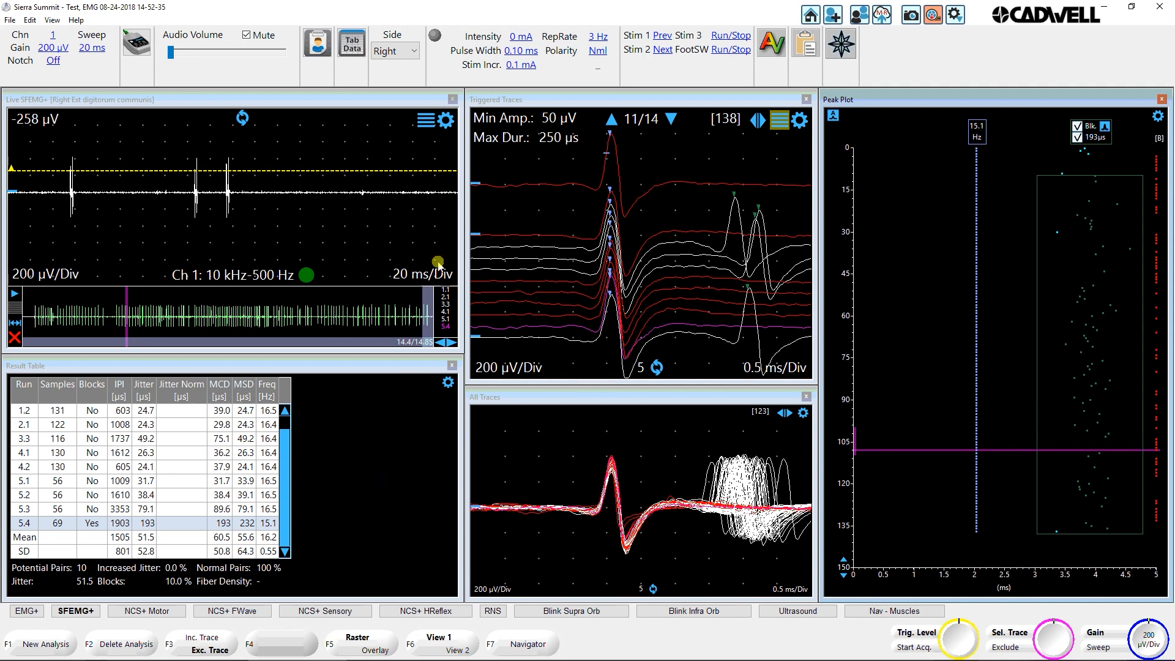
Examine the settings of the live SFEMG view and of the peak plot.
click(445, 122)
click(445, 122)
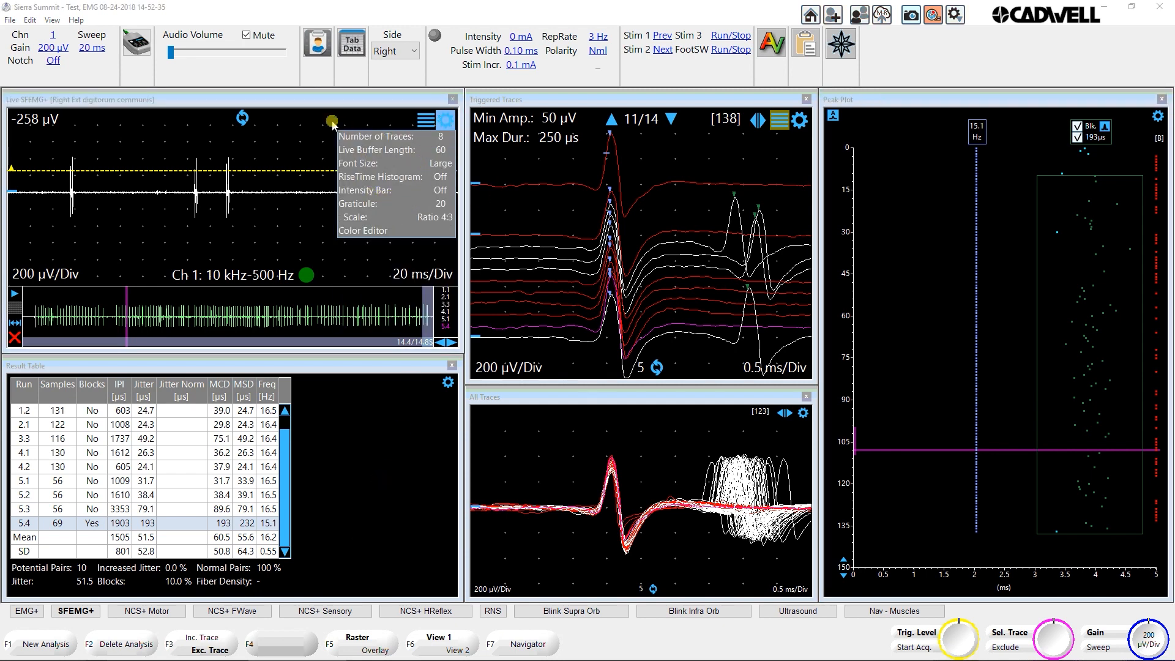
click(1158, 119)
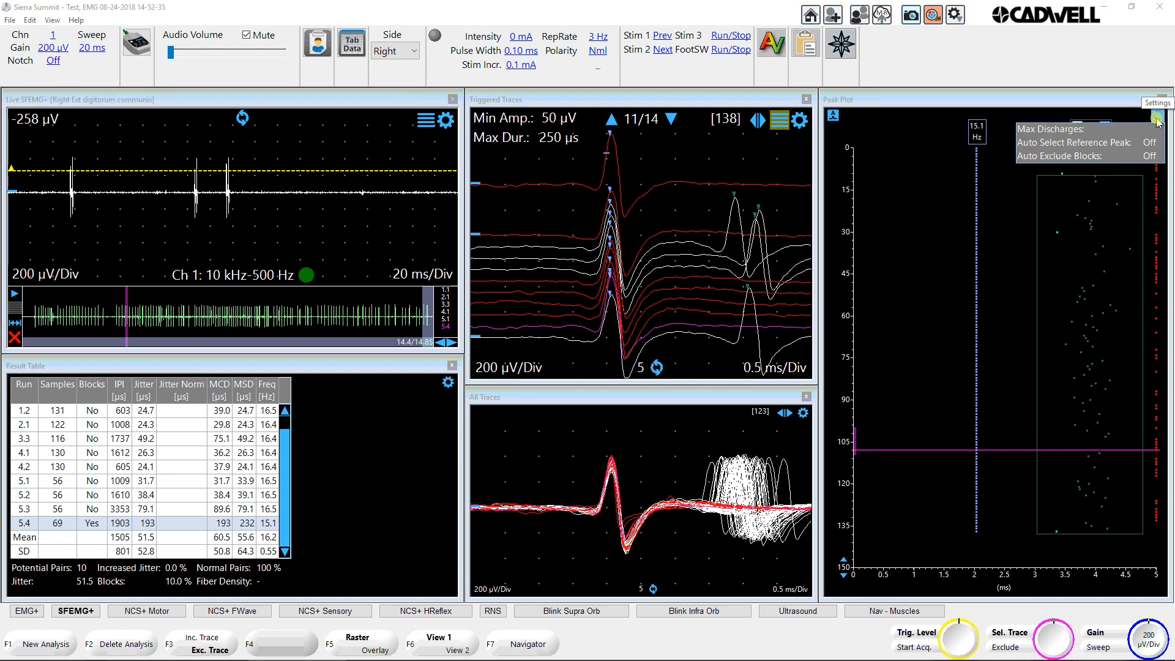
click(923, 120)
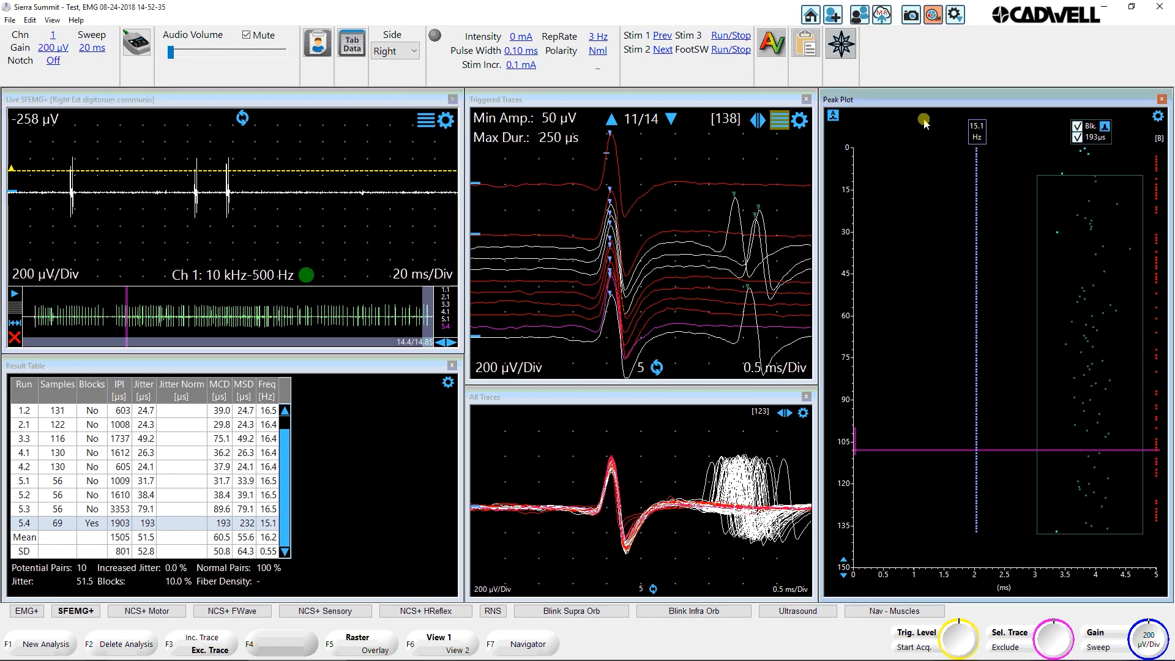